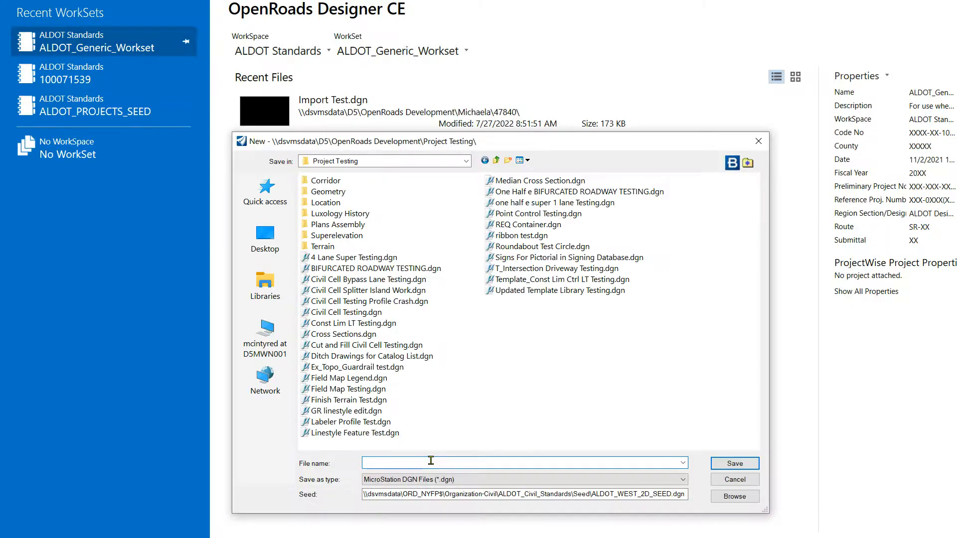
# Name the new design file "Sediment Basin Demo" and save it in the Project Testing folder
pyautogui.write('Sediment Basin Demo')
pyautogui.click(718, 463)
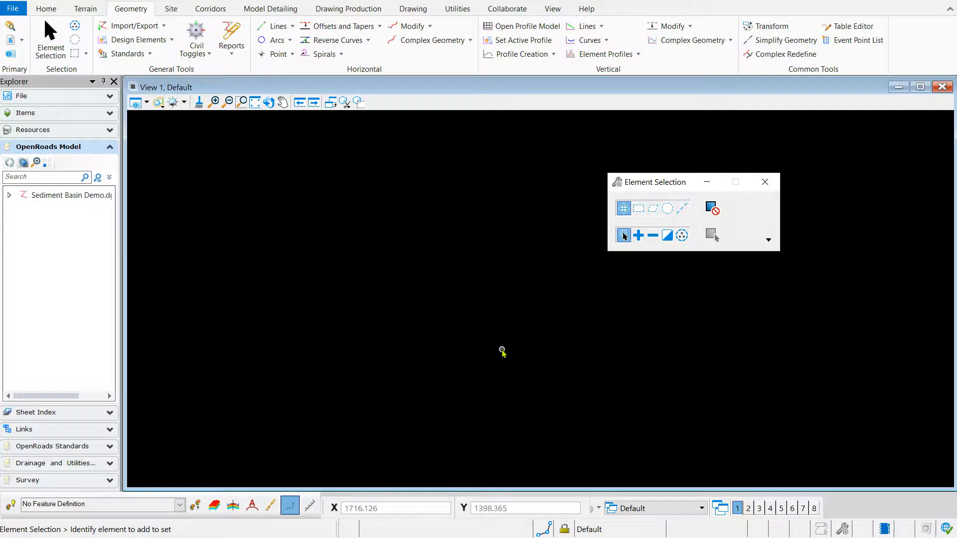
# Add US-11.dgn from the Geometry folder and US-11 Corridor.dgn from the Corridor folder to the reference files being attached
pyautogui.rightClick(376, 179)
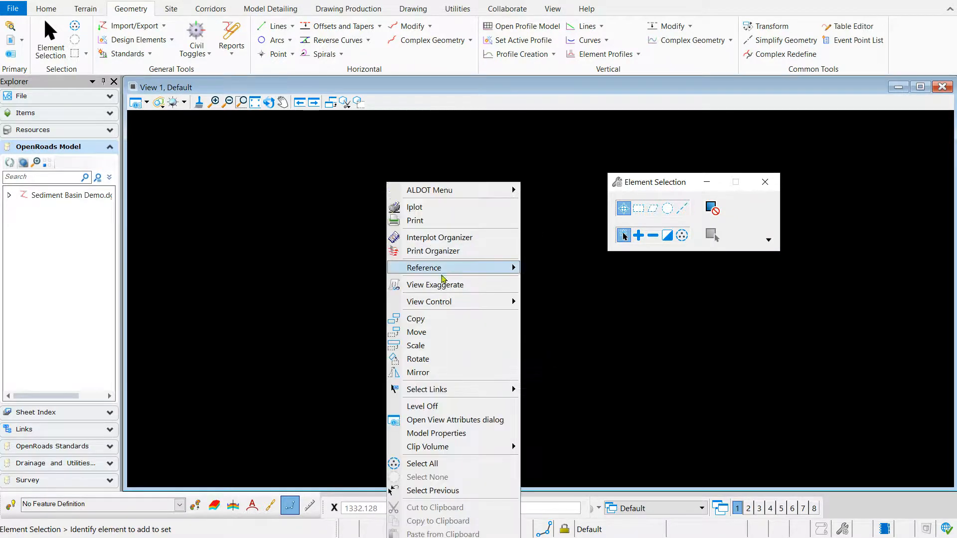
pyautogui.moveTo(441, 274)
pyautogui.click(553, 279)
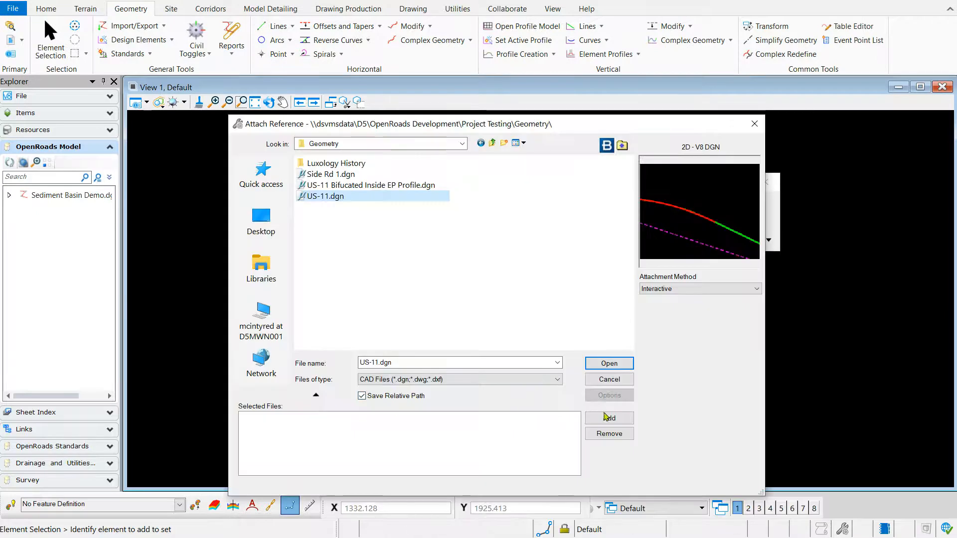
pyautogui.click(607, 418)
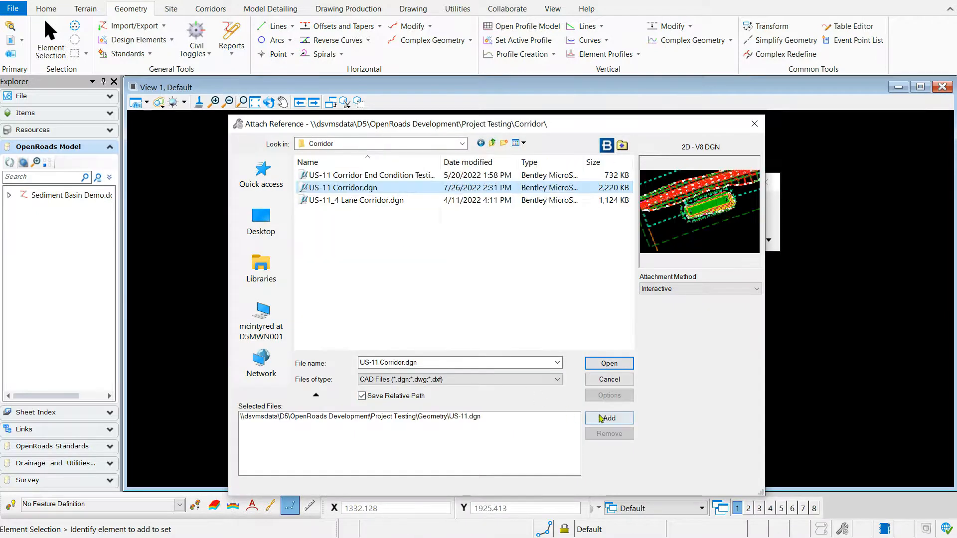
pyautogui.doubleClick(479, 188)
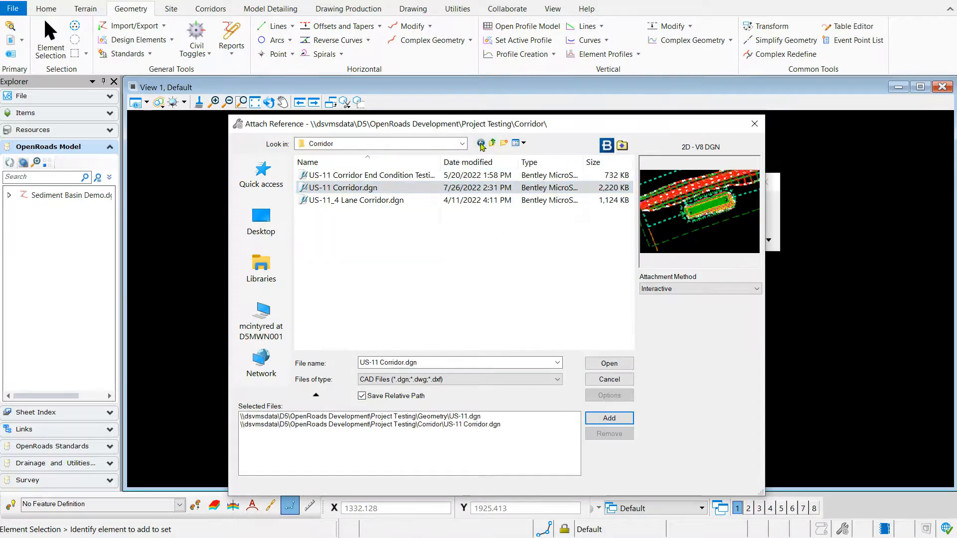
# Add US11 Existing Terrain.dgn from the Terrain folder and attach all three references with their default attachment properties
pyautogui.click(493, 142)
pyautogui.doubleClick(316, 228)
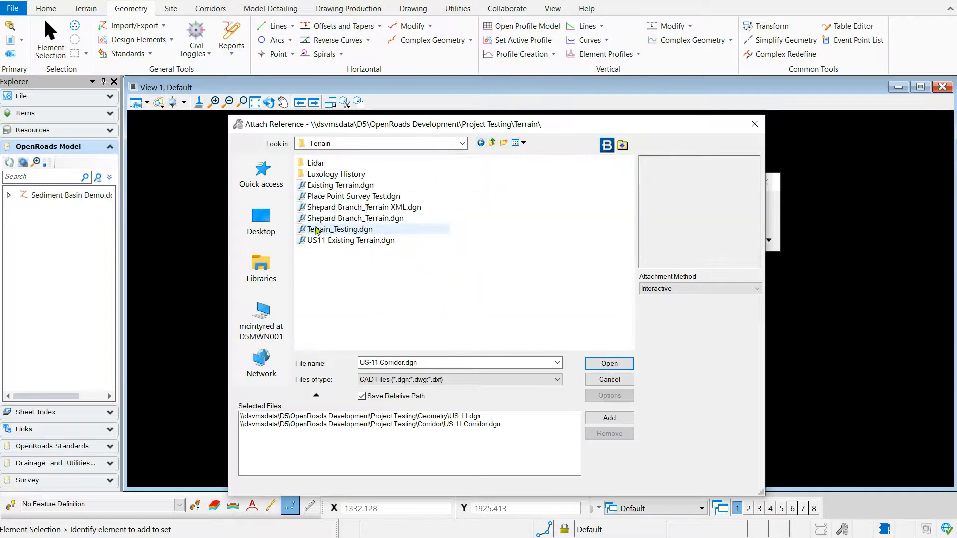
pyautogui.click(335, 239)
pyautogui.click(601, 418)
pyautogui.click(594, 362)
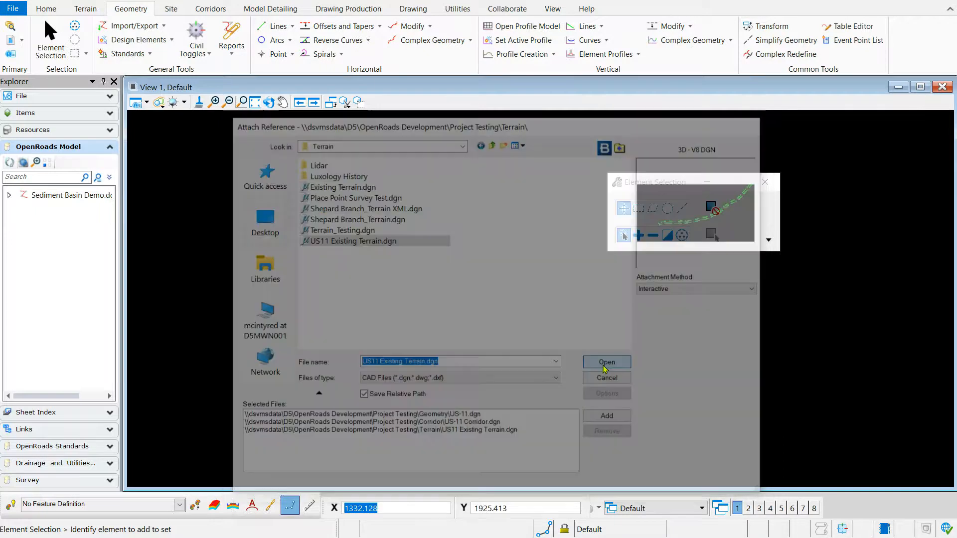
pyautogui.moveTo(694, 87); pyautogui.dragTo(392, 48)
pyautogui.click(539, 499)
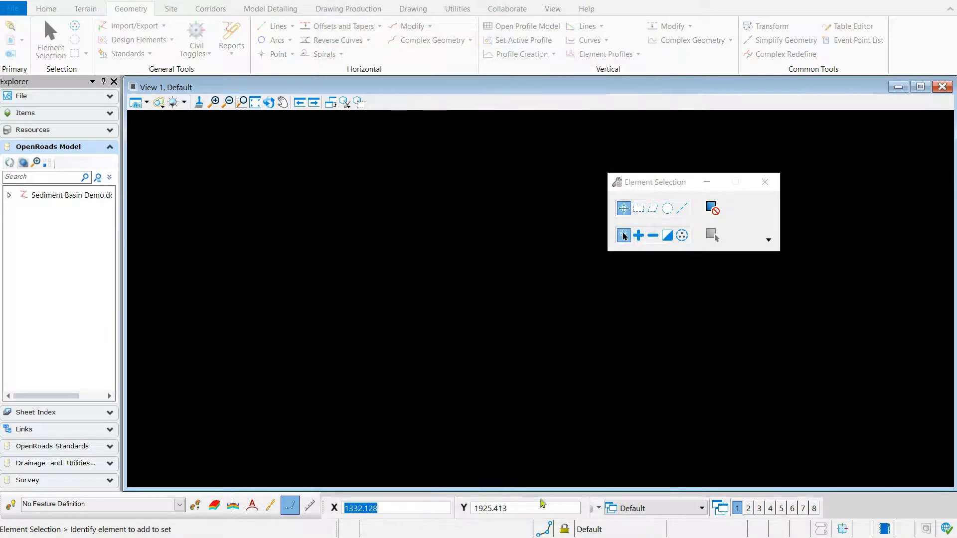
pyautogui.click(539, 498)
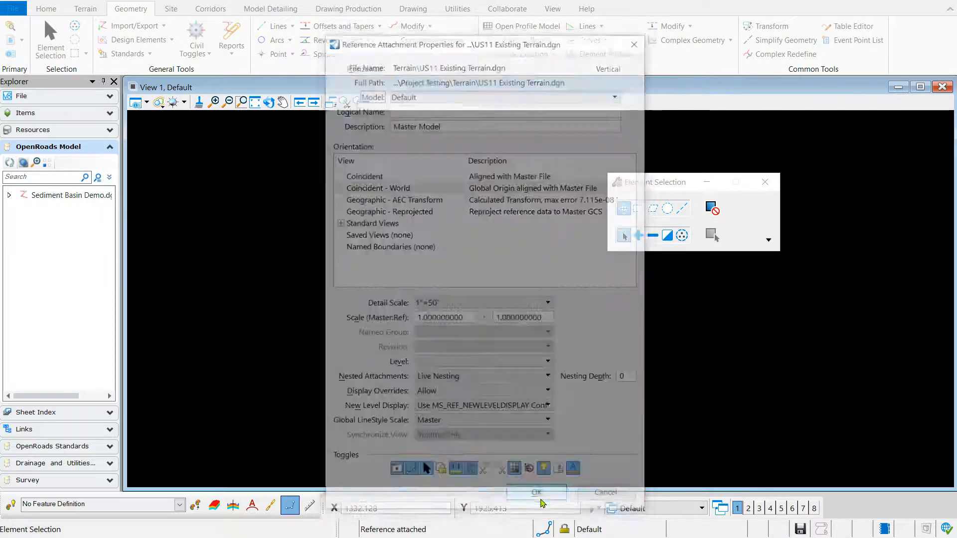
pyautogui.click(539, 499)
# Set Override Symbology to Yes for the referenced US-11 existing terrain model through its boundary
pyautogui.click(255, 102)
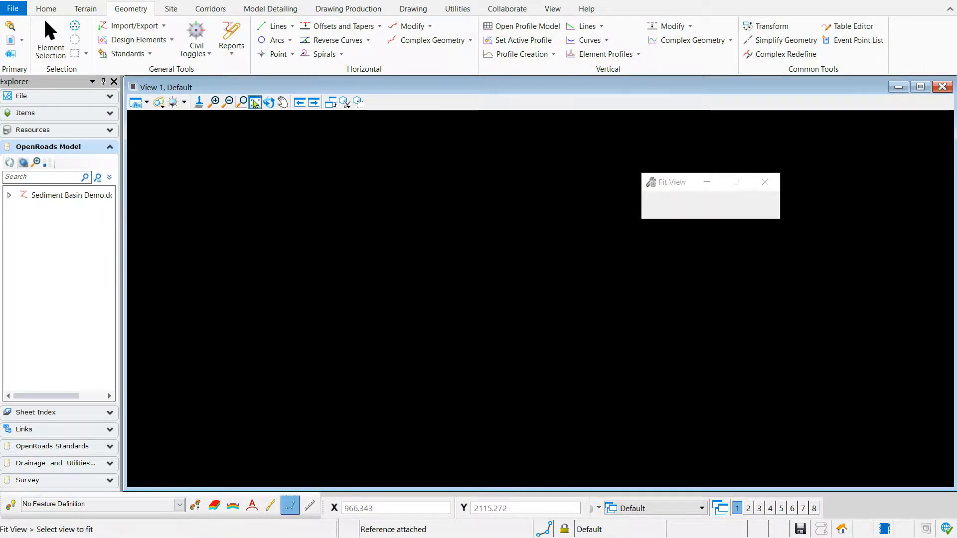
pyautogui.click(521, 411)
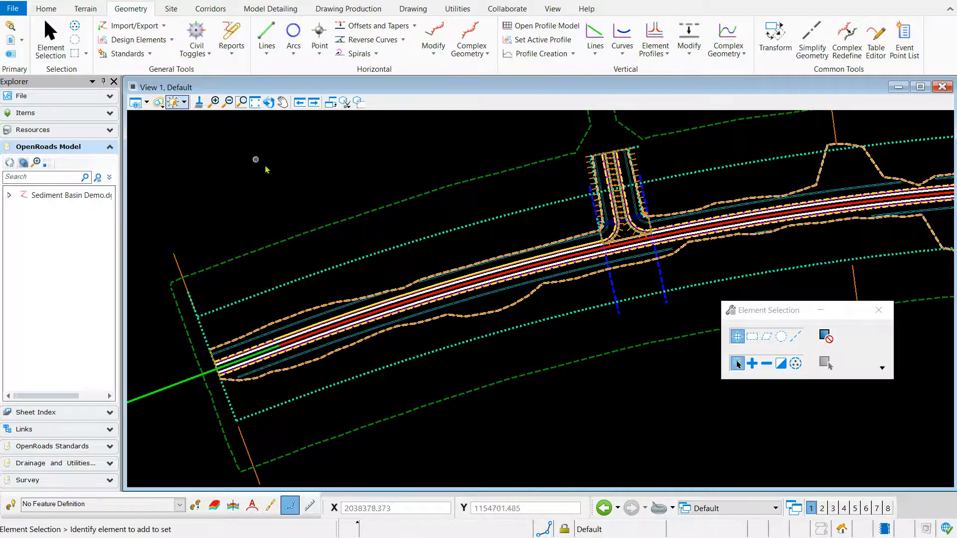
pyautogui.click(346, 227)
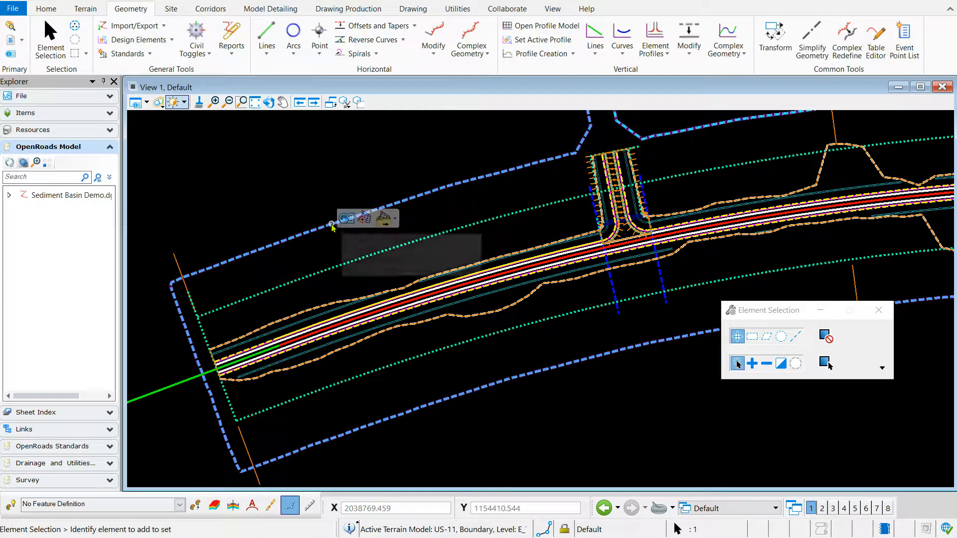
pyautogui.click(346, 224)
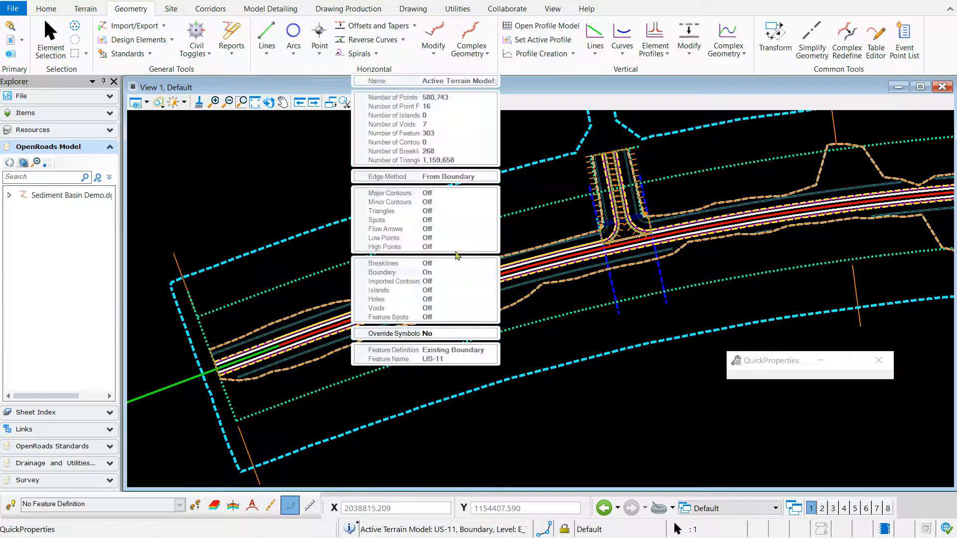
pyautogui.click(443, 334)
pyautogui.click(491, 334)
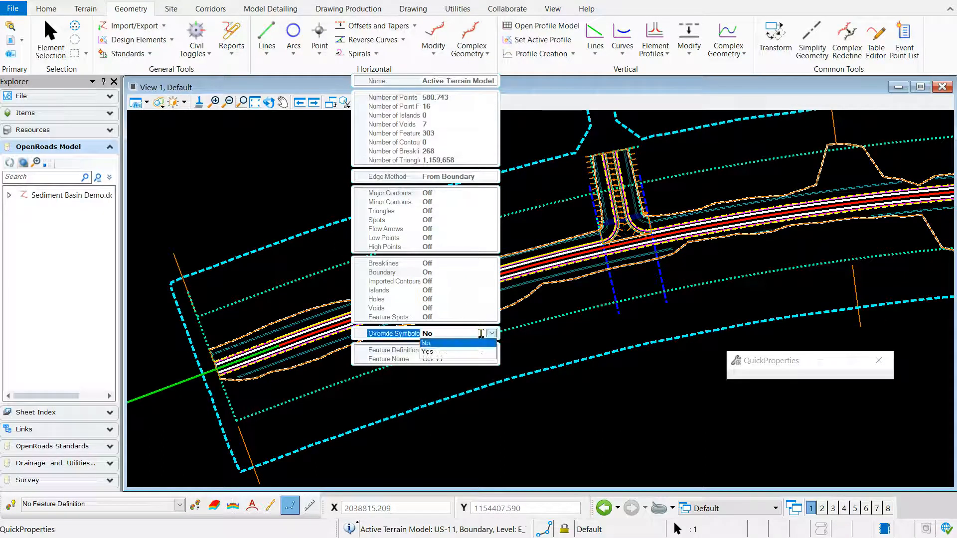
pyautogui.click(431, 352)
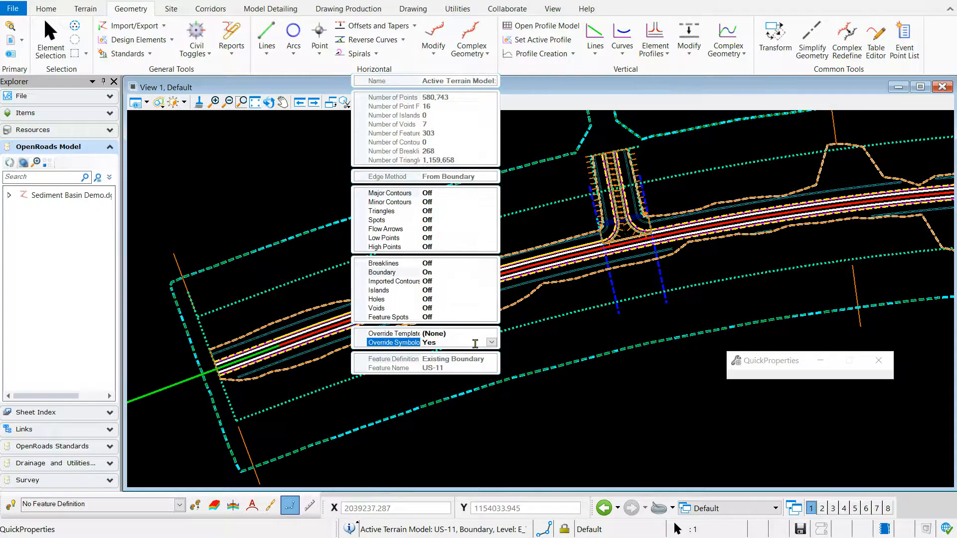
# Assign the US-11 terrain model an override template that displays its existing contours
pyautogui.click(469, 334)
pyautogui.click(492, 333)
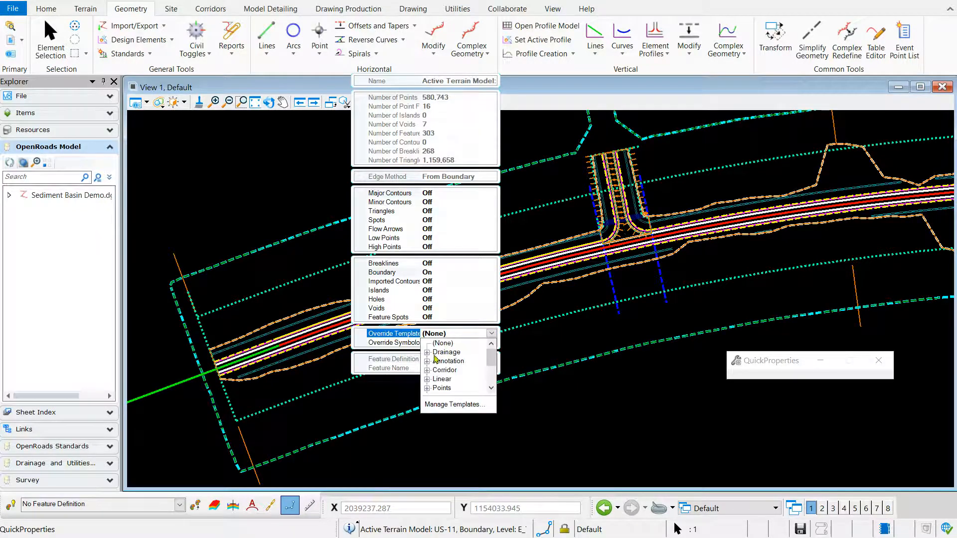
pyautogui.scroll(-2, 434, 375)
pyautogui.click(427, 371)
pyautogui.click(437, 381)
pyautogui.moveTo(438, 388); pyautogui.dragTo(460, 393)
pyautogui.click(458, 370)
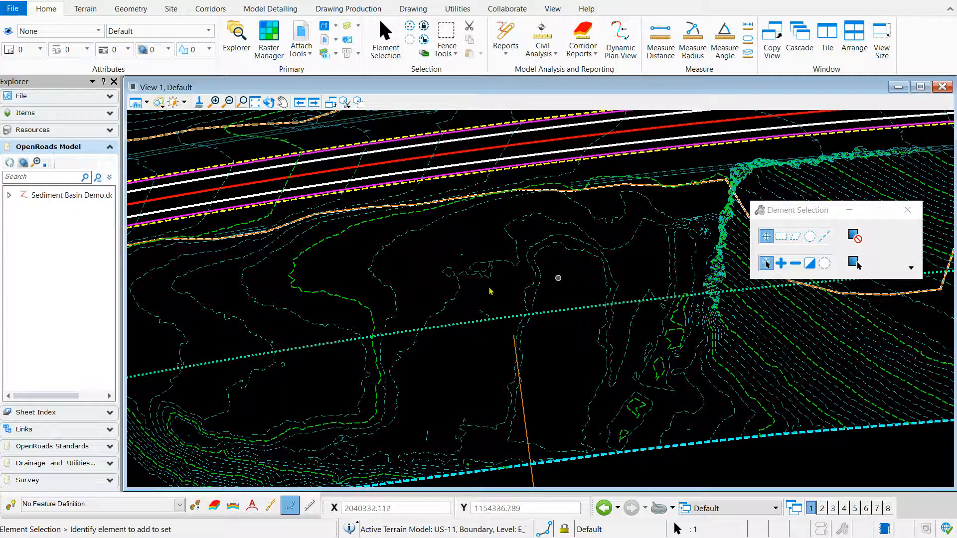
# Draw a closed Null-DNC polygon of about 12,800 square feet with 10' corner radii on the flat ground south of the roadway
pyautogui.click(169, 9)
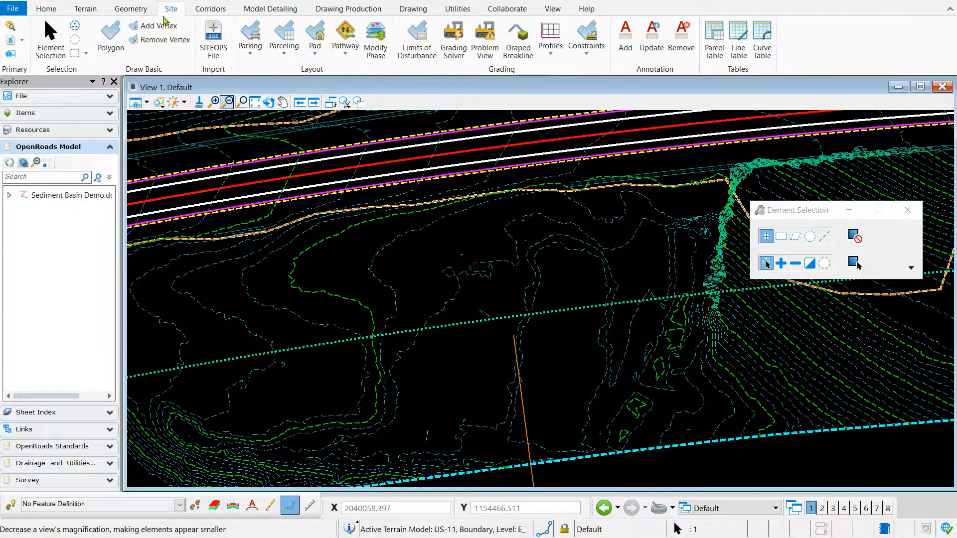
pyautogui.click(112, 45)
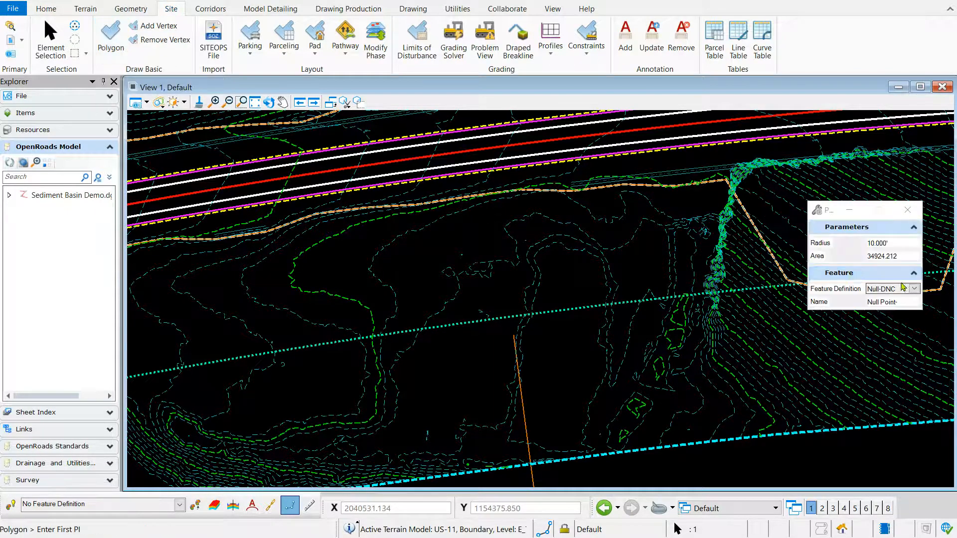
pyautogui.click(915, 289)
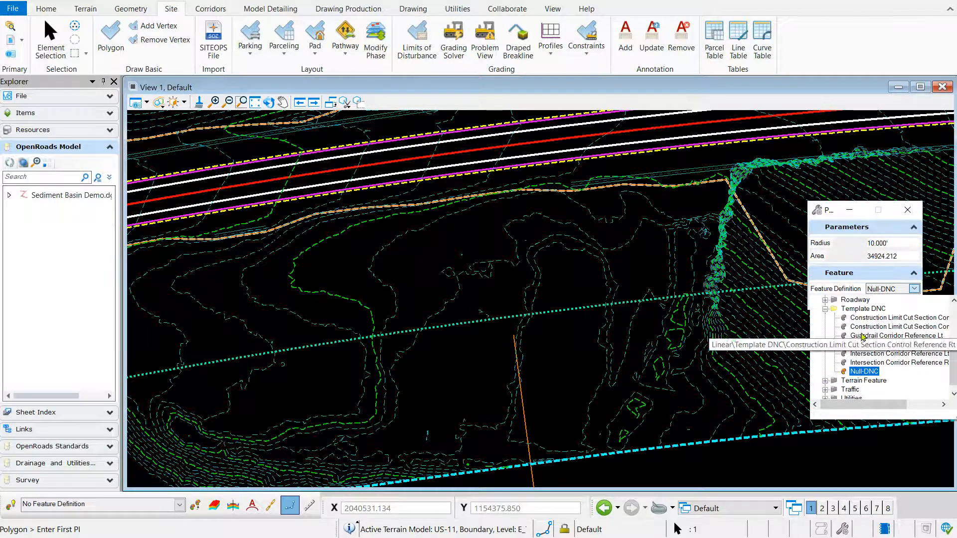
pyautogui.click(860, 373)
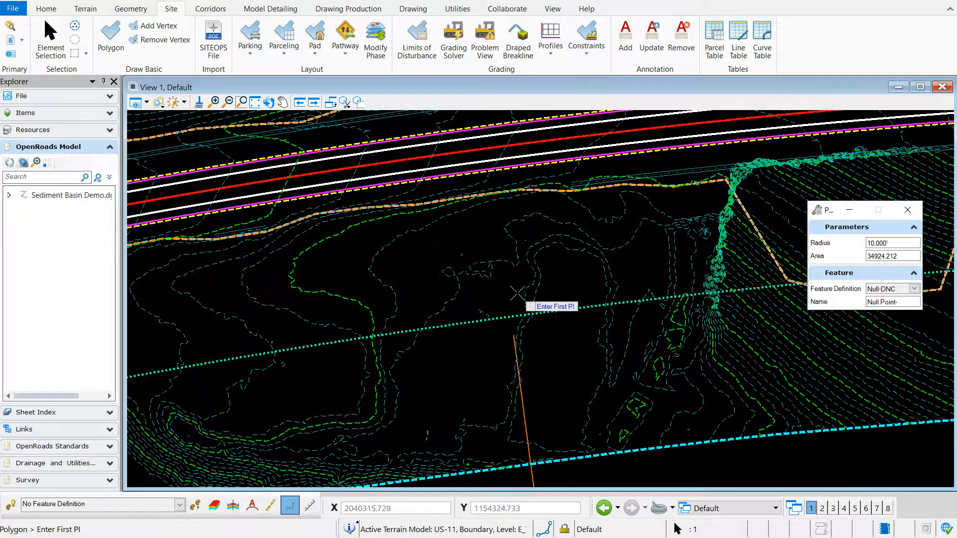
pyautogui.click(519, 275)
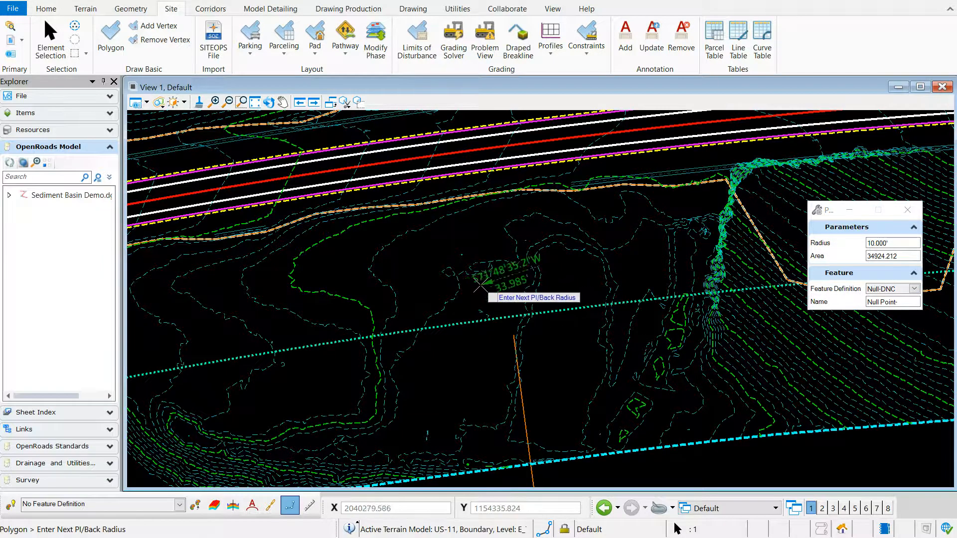
pyautogui.scroll(2, 480, 288)
pyautogui.click(452, 288)
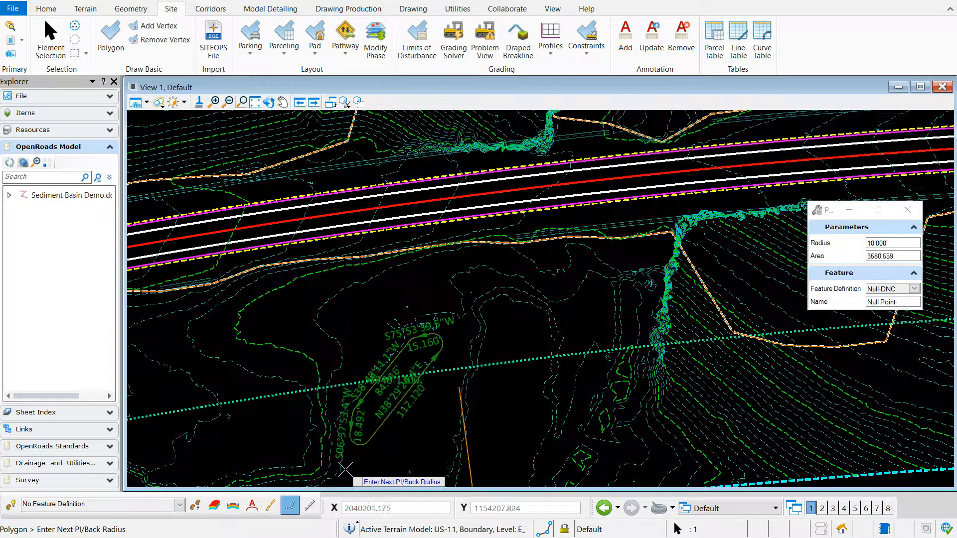
pyautogui.click(459, 389)
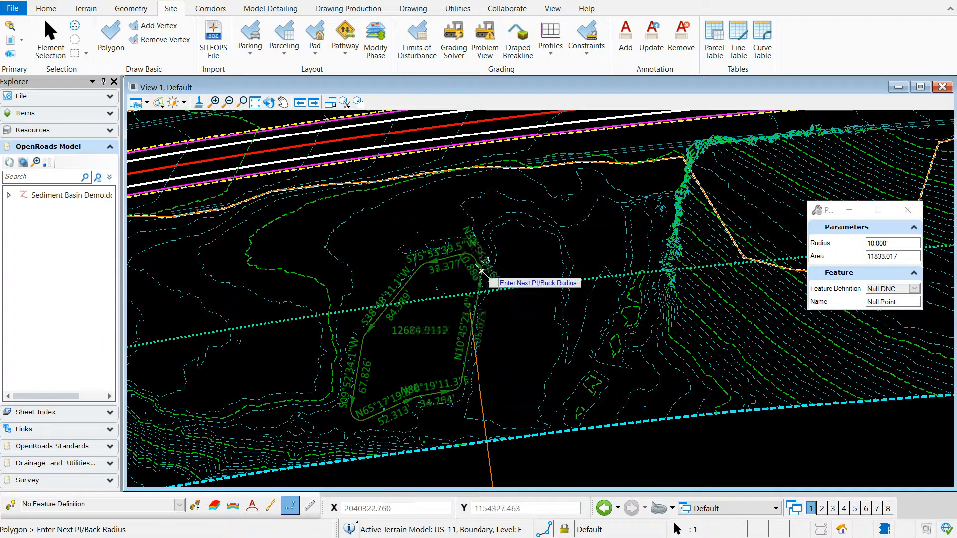
pyautogui.scroll(1, 481, 271)
pyautogui.scroll(1, 481, 270)
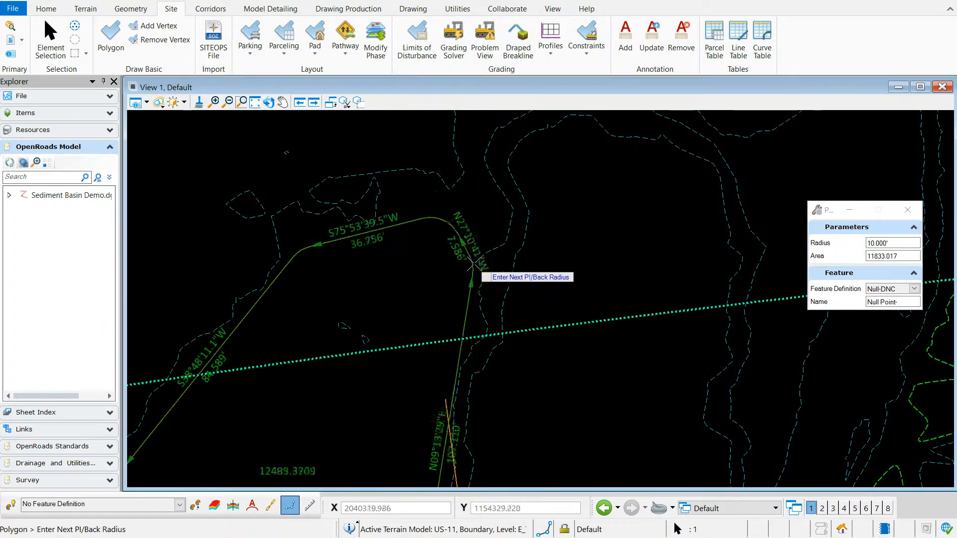
pyautogui.click(480, 225)
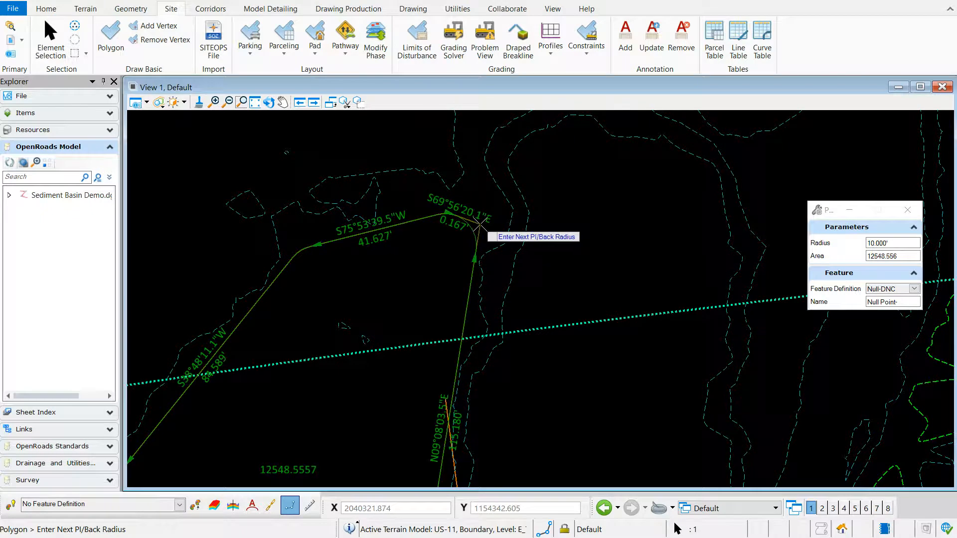
pyautogui.rightClick(498, 207)
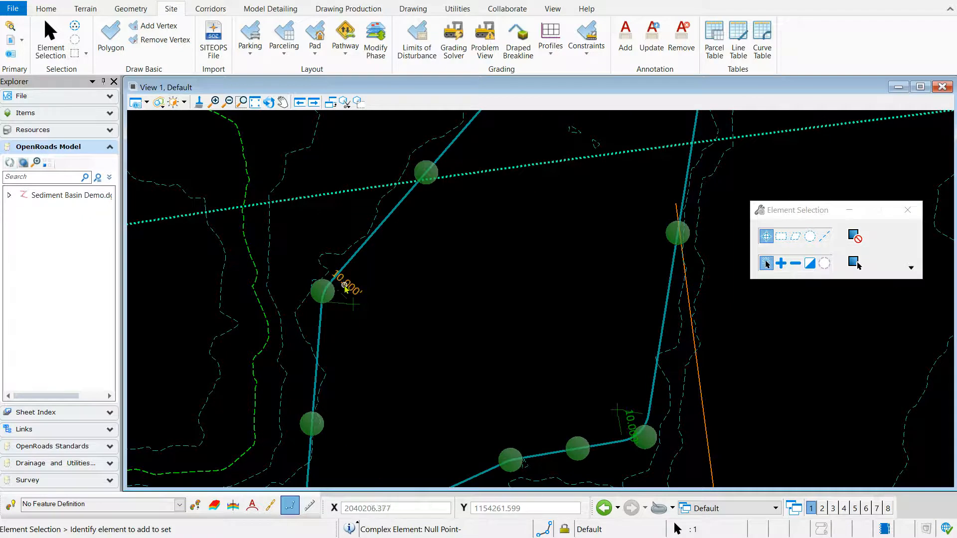
# Set the radius of the polygon's western bend to 50' and move its southwest corner inward
pyautogui.click(348, 286)
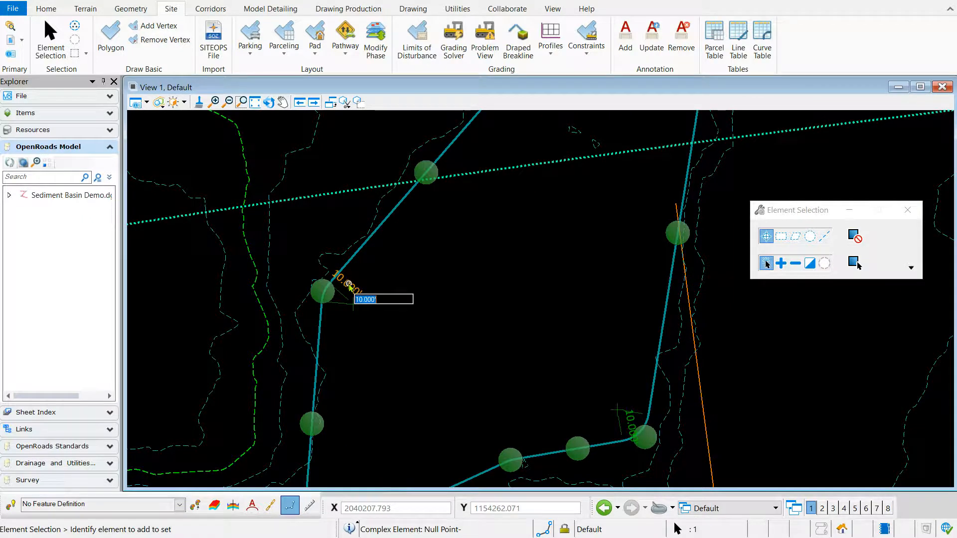
pyautogui.press('Return')
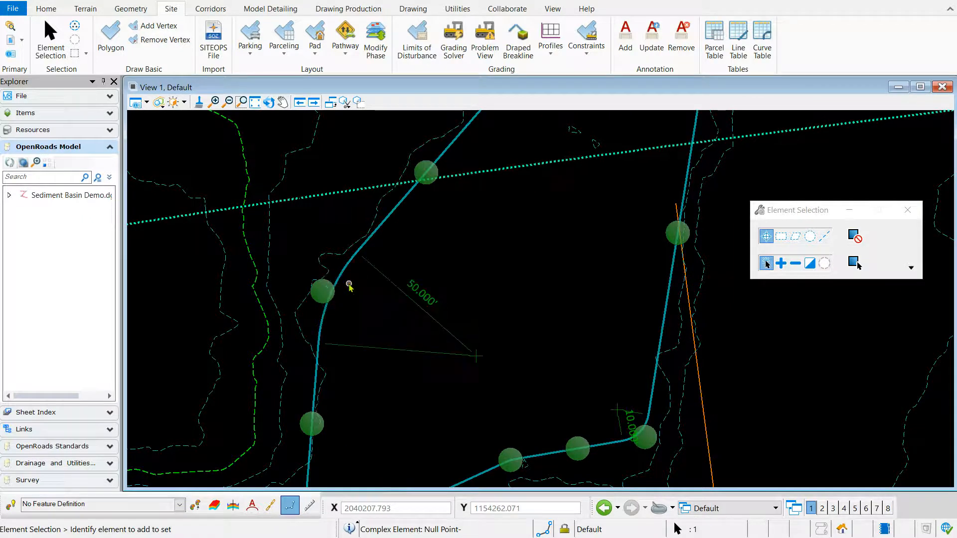
pyautogui.scroll(-4, 345, 314)
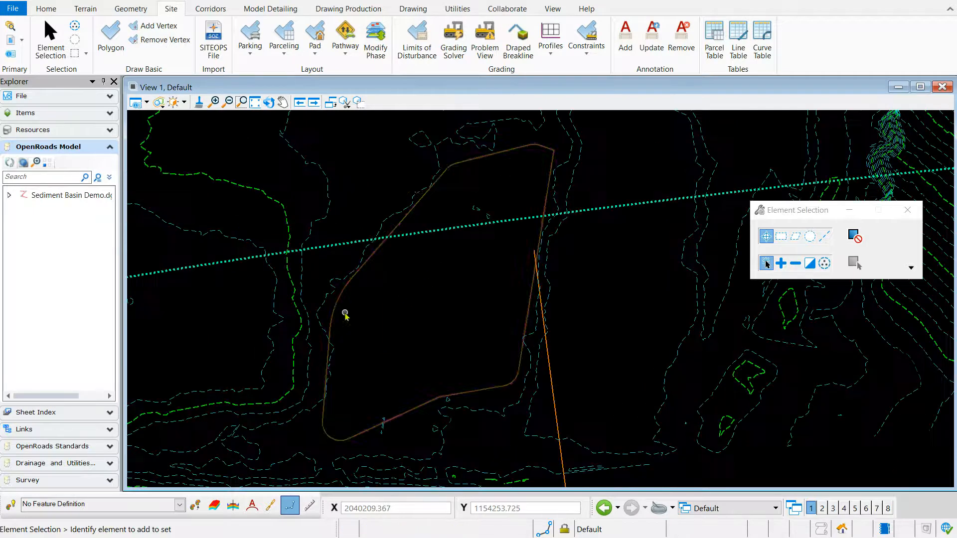
pyautogui.scroll(3, 318, 439)
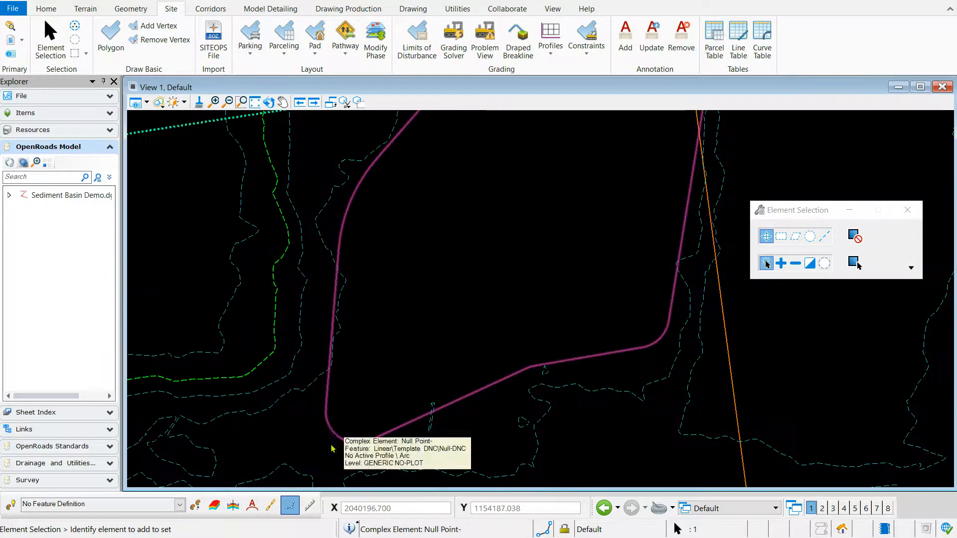
pyautogui.click(330, 432)
pyautogui.click(323, 462)
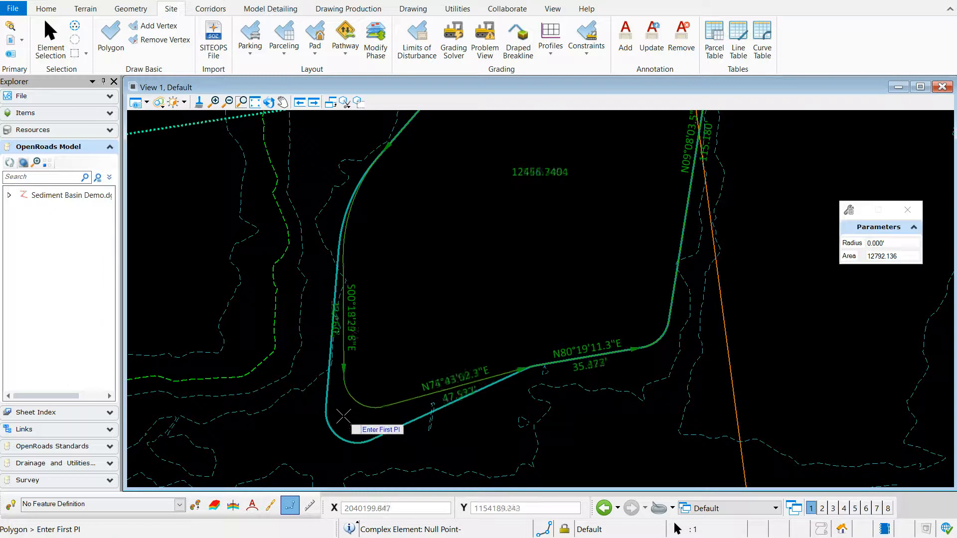
pyautogui.rightClick(337, 423)
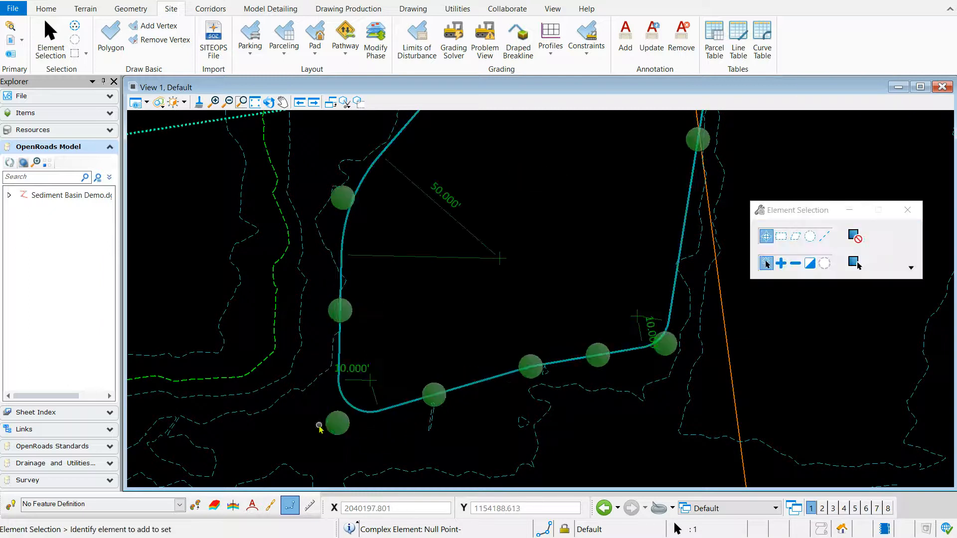
pyautogui.scroll(-2, 288, 434)
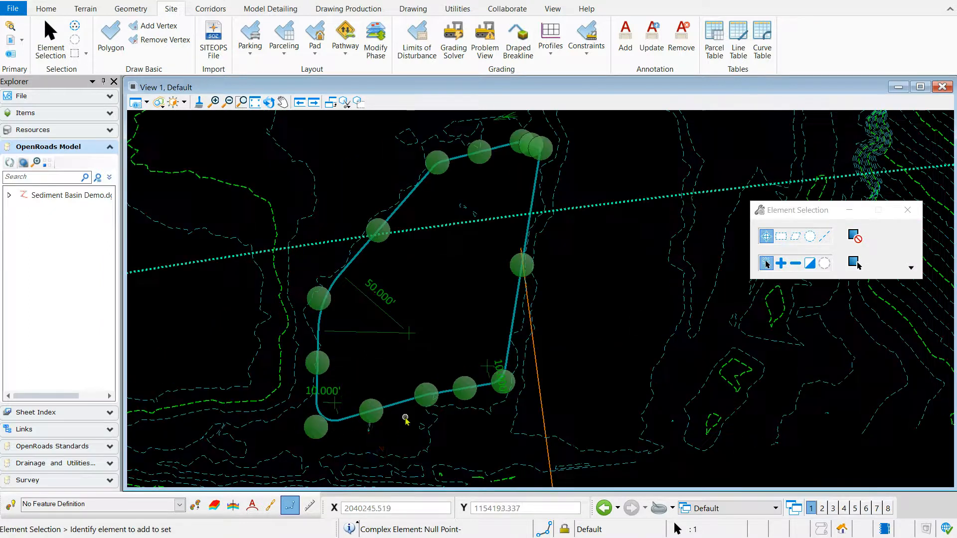
pyautogui.scroll(2, 404, 418)
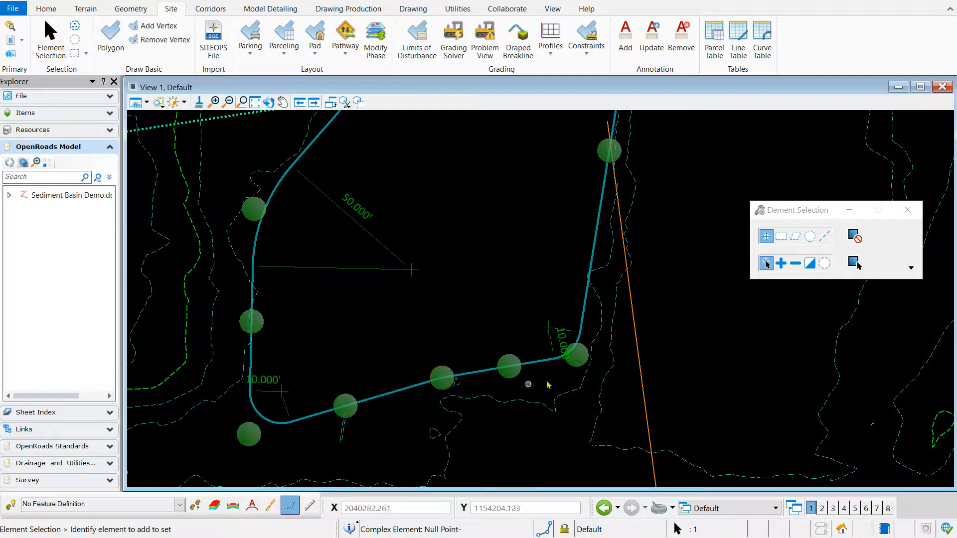
# Move the polygon's southeast corner outward to the south and set the radius of its northwest bend to 50'
pyautogui.click(576, 362)
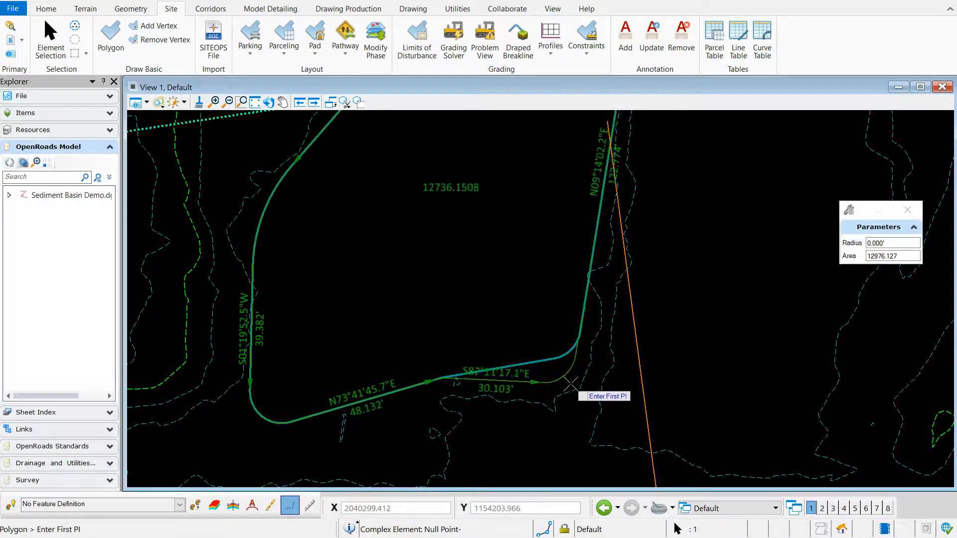
pyautogui.click(572, 384)
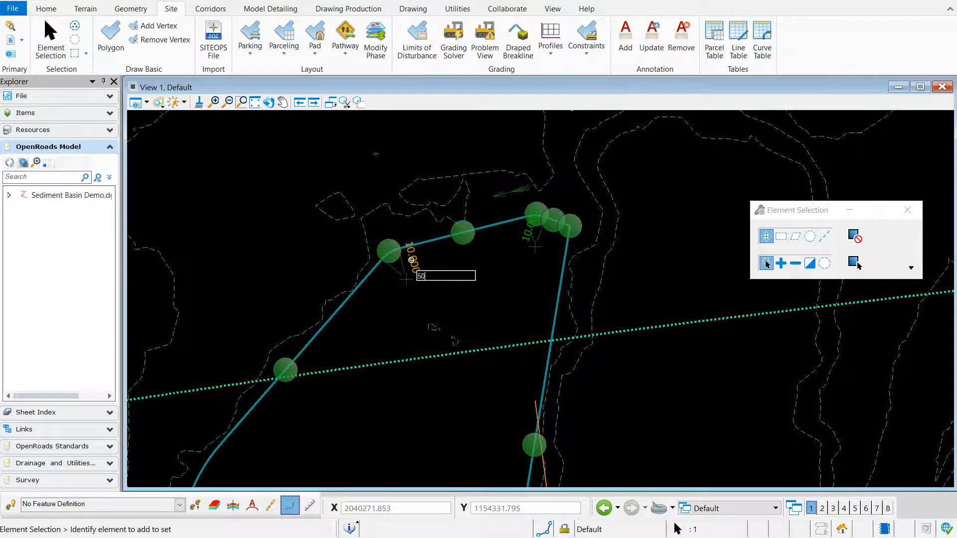
pyautogui.press('Return')
pyautogui.click(483, 278)
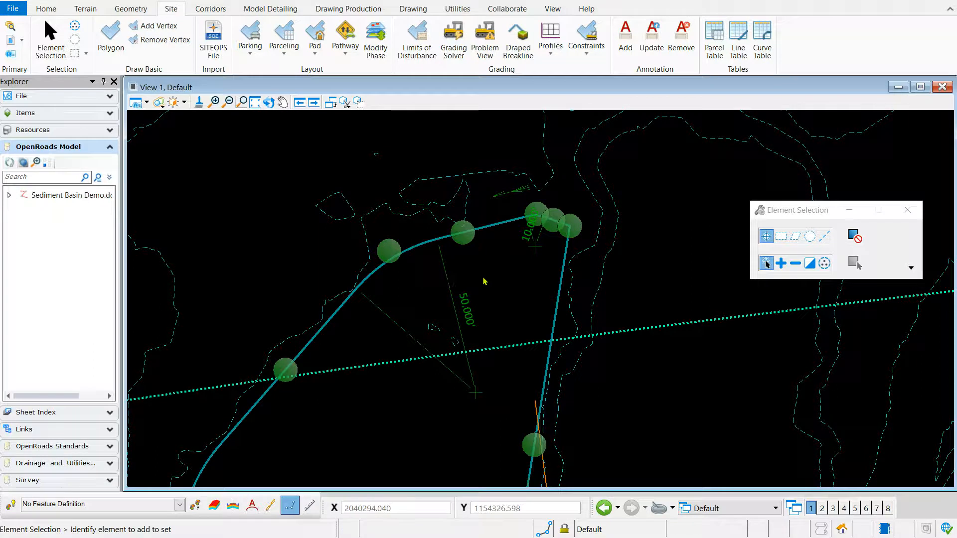
# Remove the extra vertex at the polygon's northeast corner
pyautogui.scroll(-2, 445, 274)
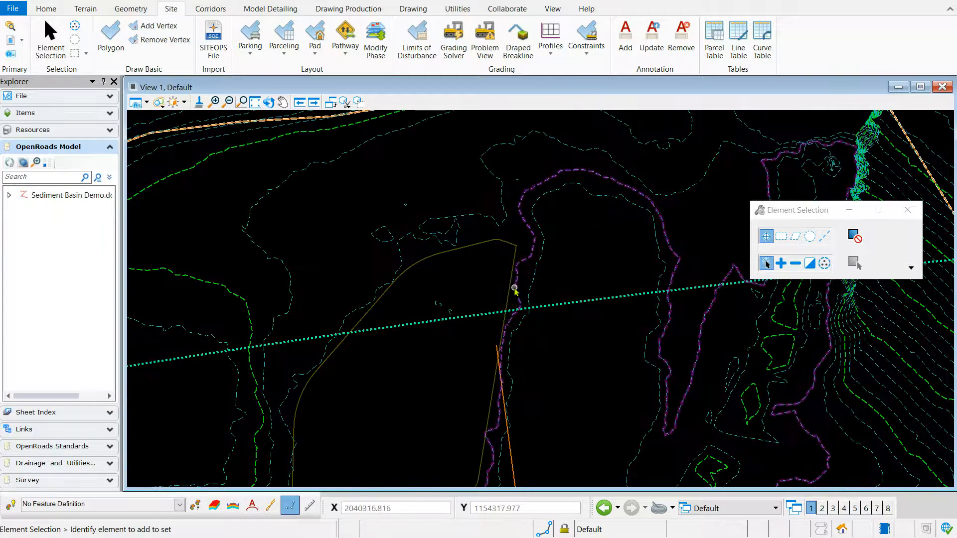
pyautogui.scroll(2, 515, 289)
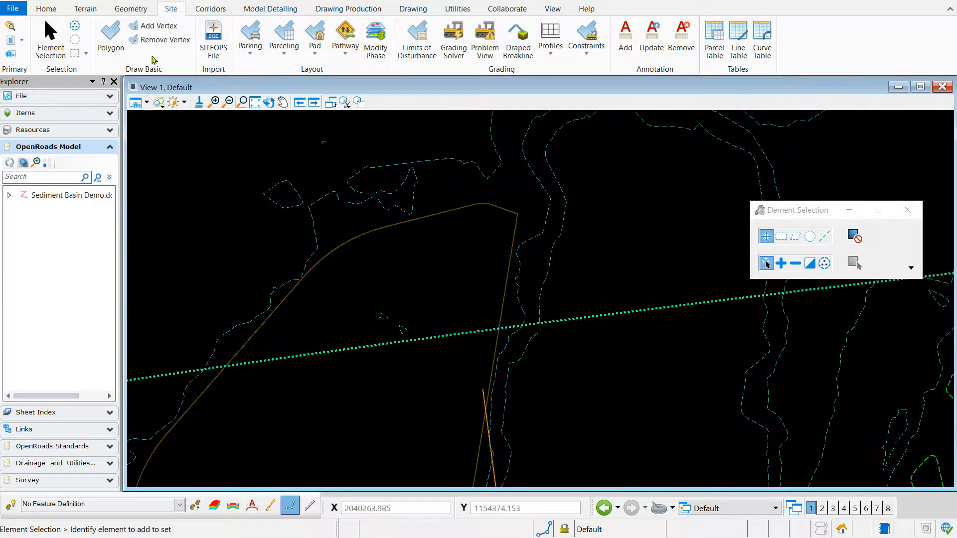
pyautogui.click(157, 39)
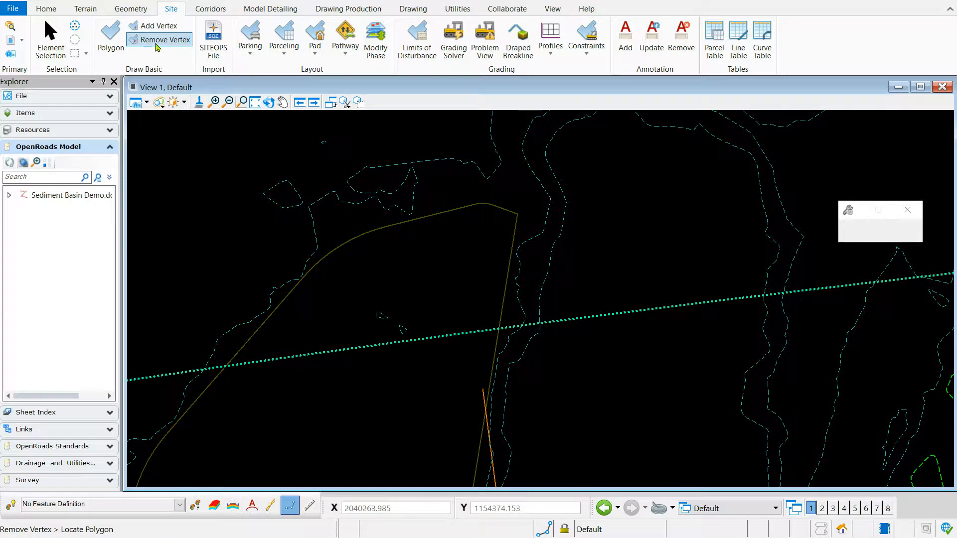
pyautogui.click(514, 209)
pyautogui.click(535, 198)
pyautogui.rightClick(530, 200)
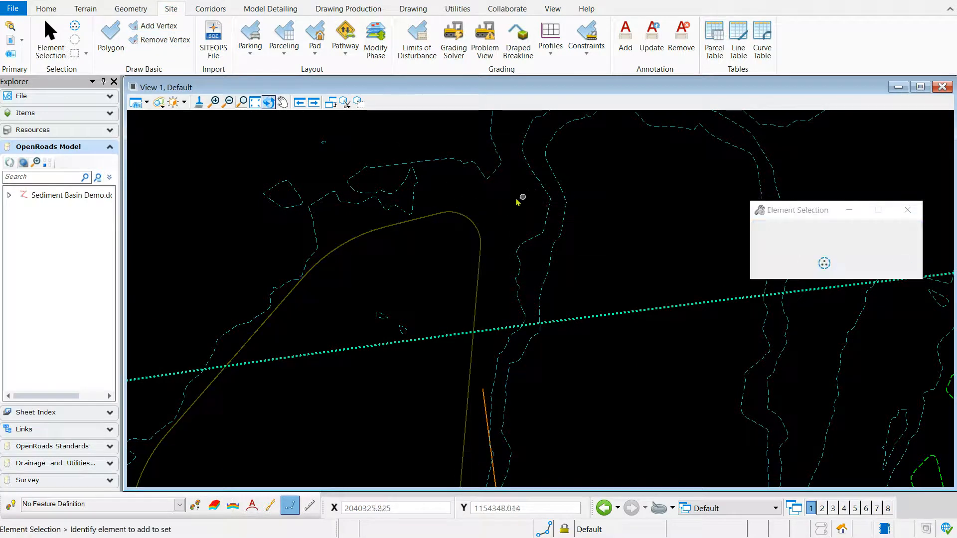
# Move the polygon's northeast corner outward to the east and set the radius of its southern bend to 50'
pyautogui.click(487, 238)
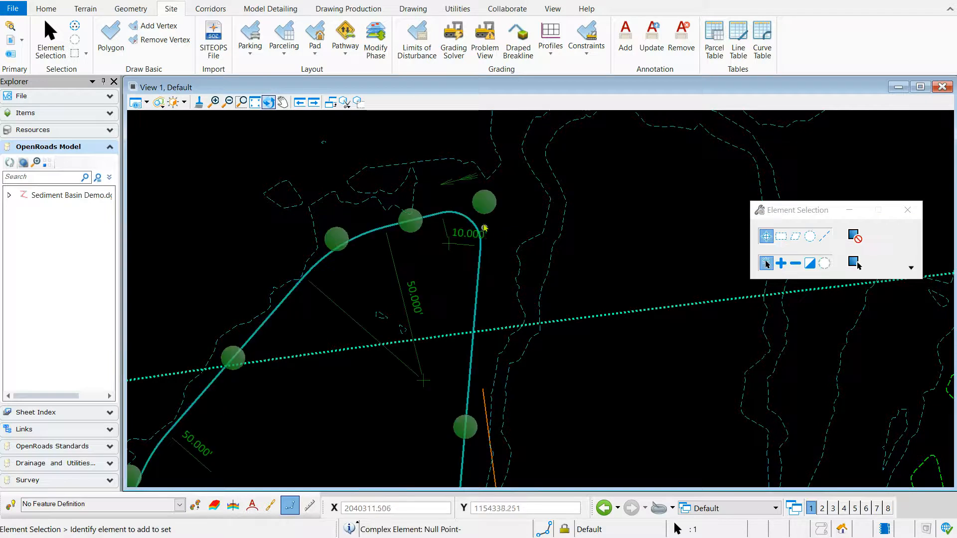
pyautogui.click(484, 207)
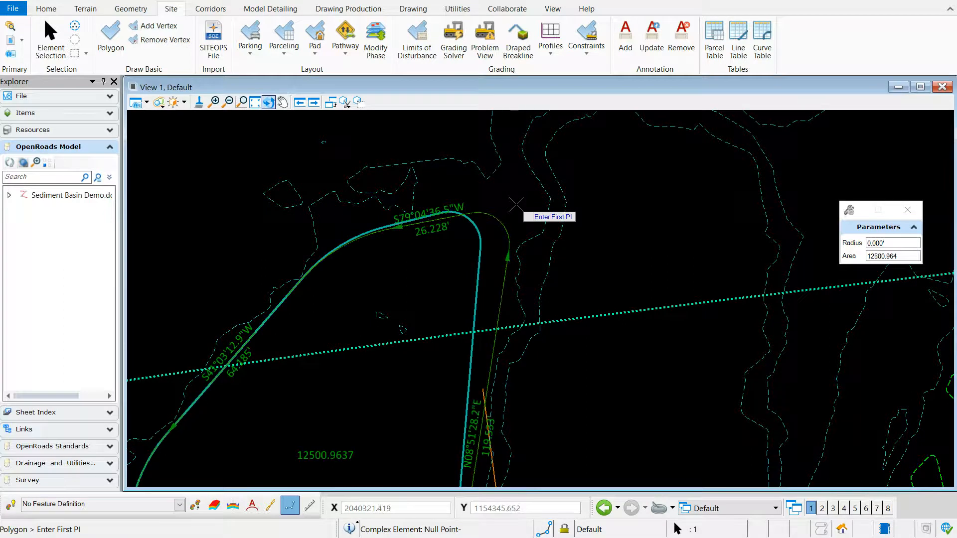
pyautogui.click(516, 204)
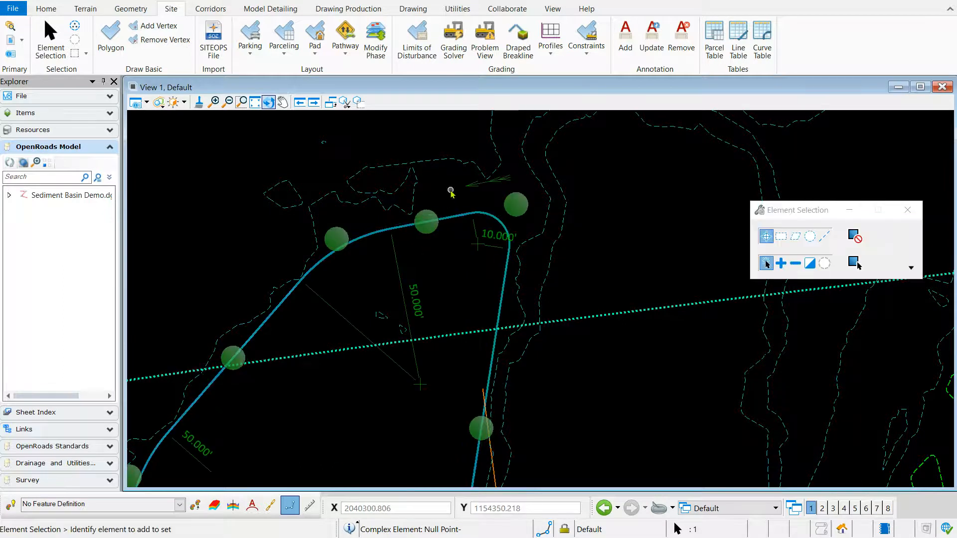
pyautogui.click(631, 236)
pyautogui.scroll(-3, 481, 210)
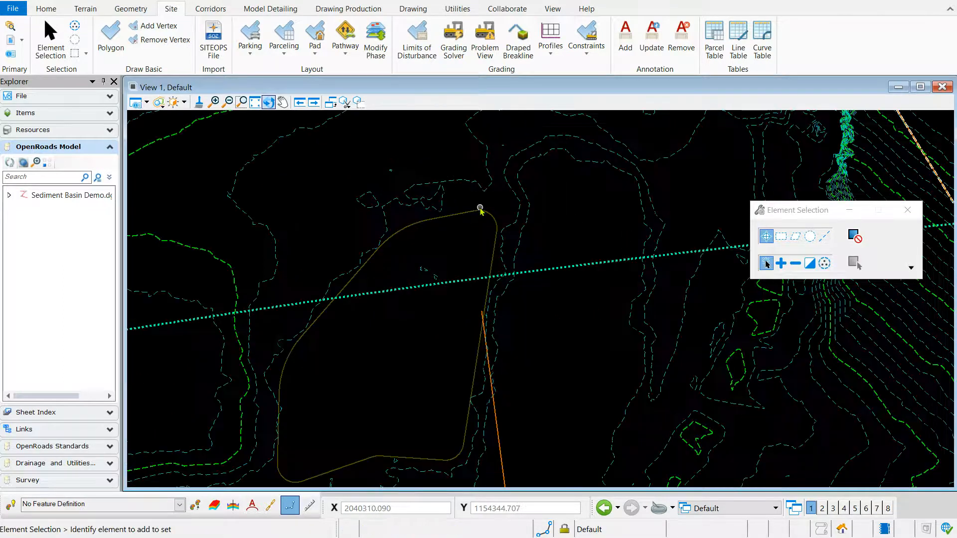
pyautogui.scroll(1, 475, 344)
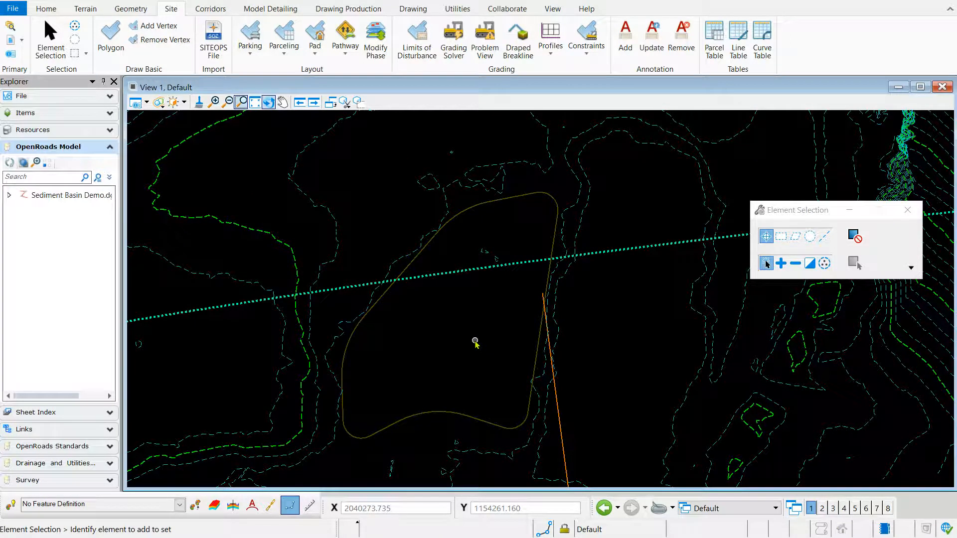
# Open the basin polygon's profile model in View 2
pyautogui.click(442, 410)
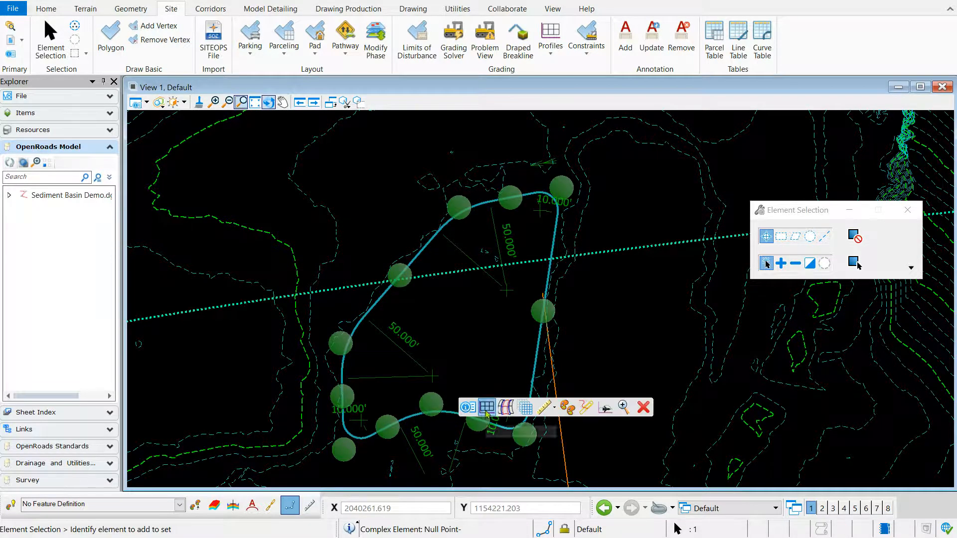
pyautogui.click(469, 409)
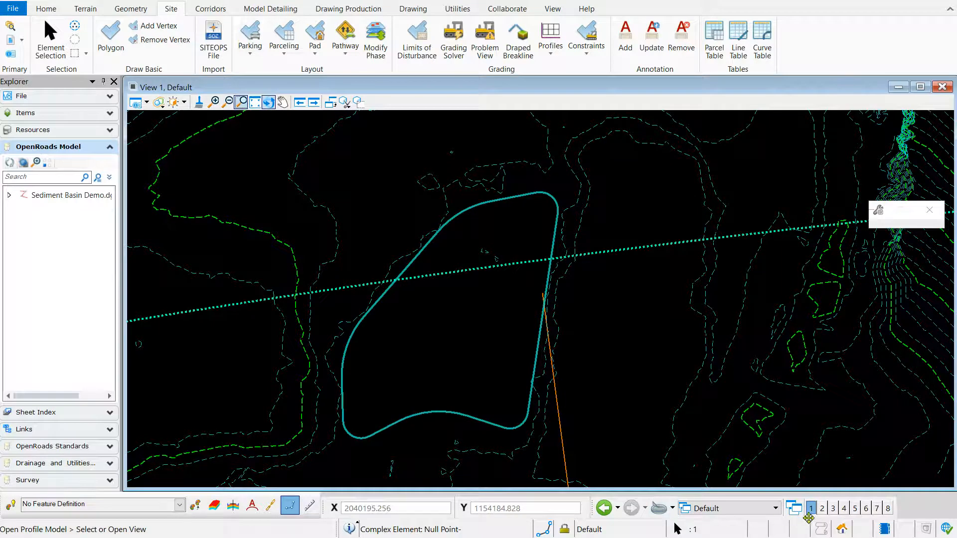
pyautogui.click(823, 509)
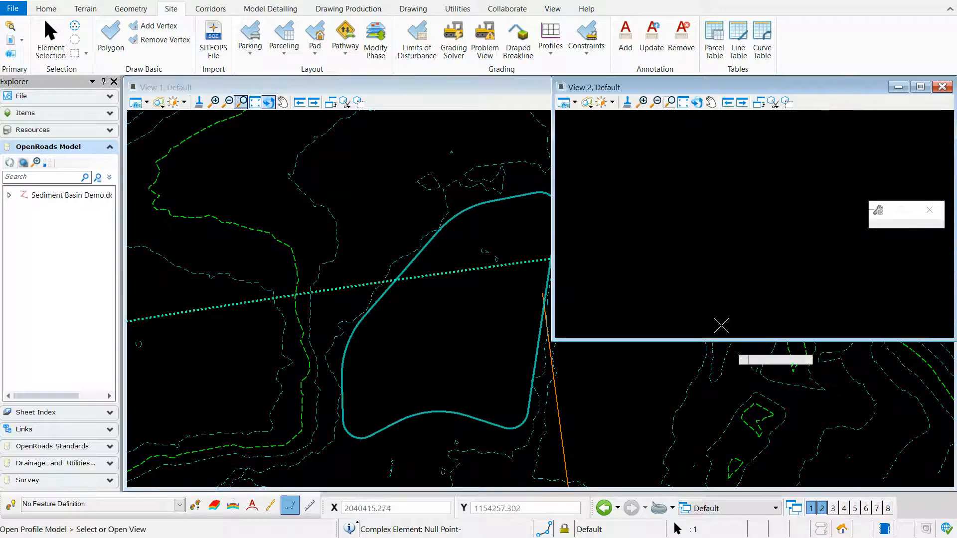
pyautogui.click(698, 262)
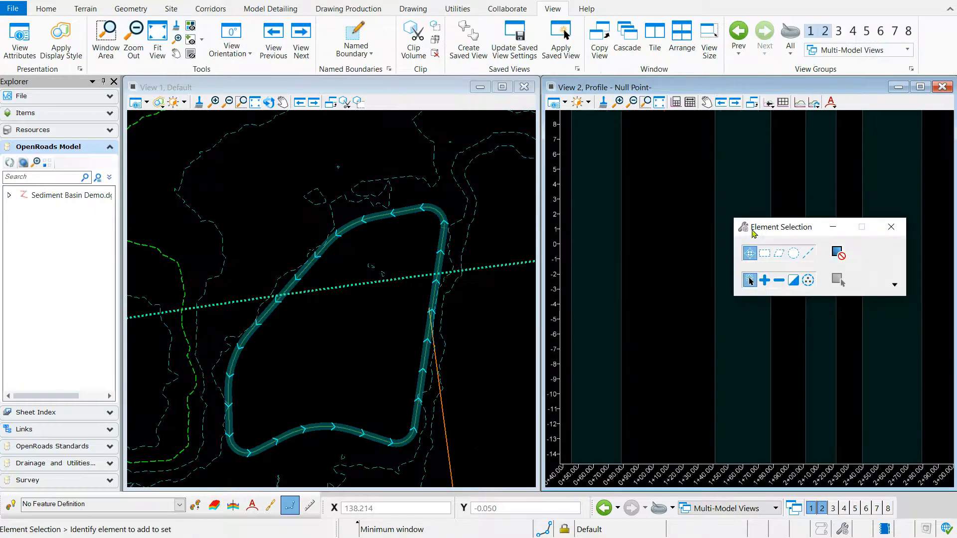
pyautogui.moveTo(756, 230); pyautogui.dragTo(755, 208)
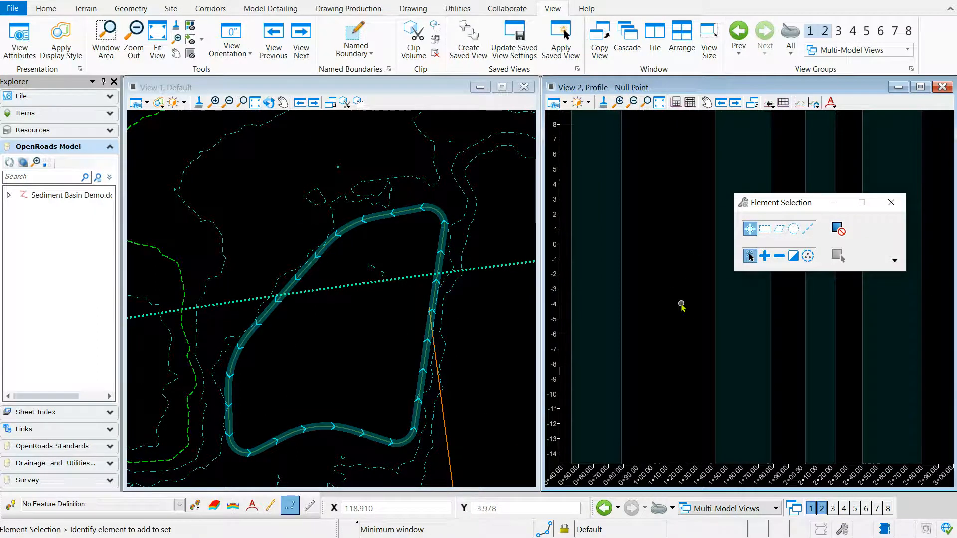
# Create a constant-elevation profile at 410 for the basin polygon with the Null-DNC feature definition
pyautogui.click(140, 12)
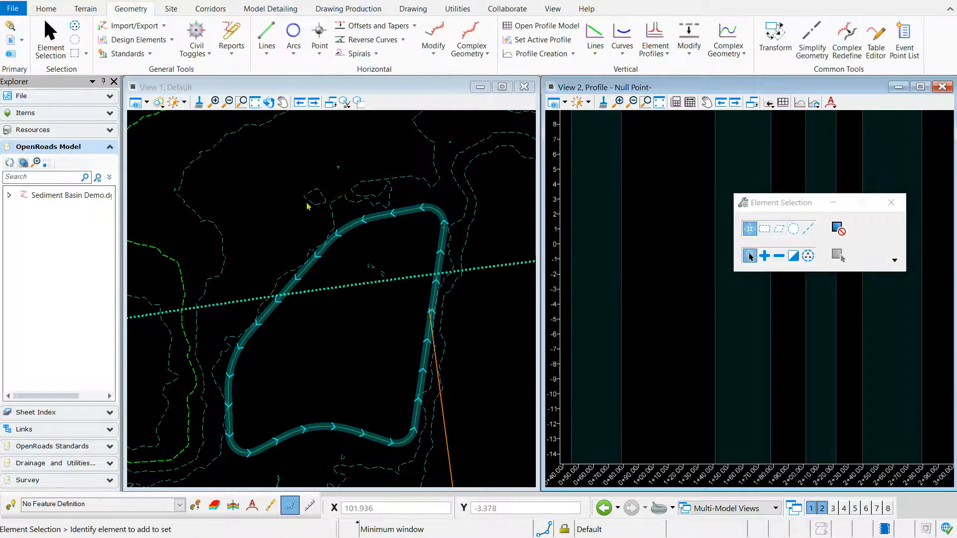
pyautogui.click(668, 54)
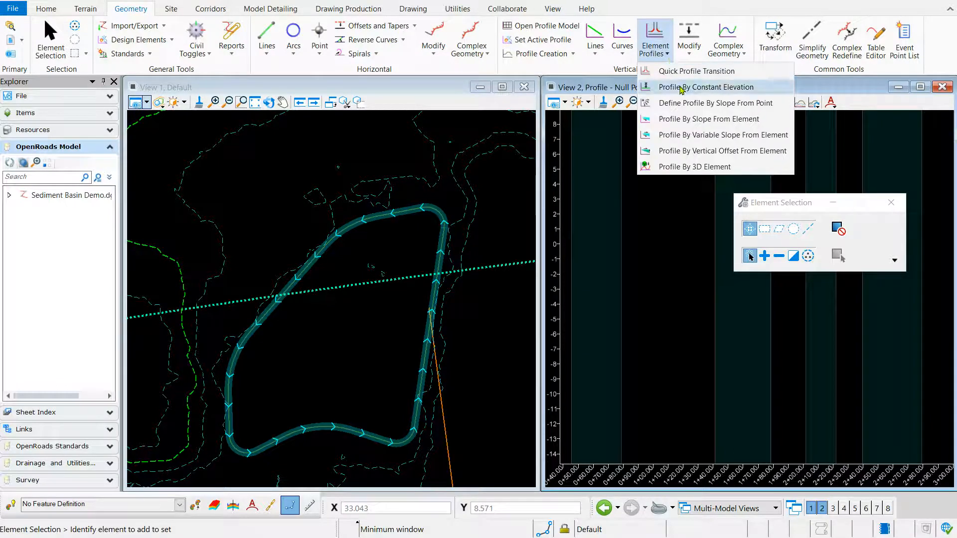
pyautogui.click(681, 87)
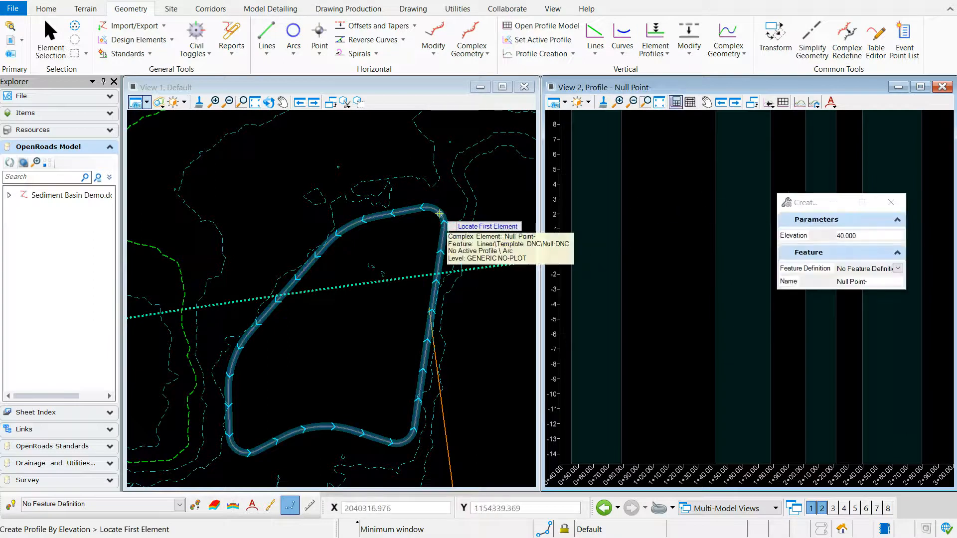
pyautogui.click(439, 213)
pyautogui.click(860, 236)
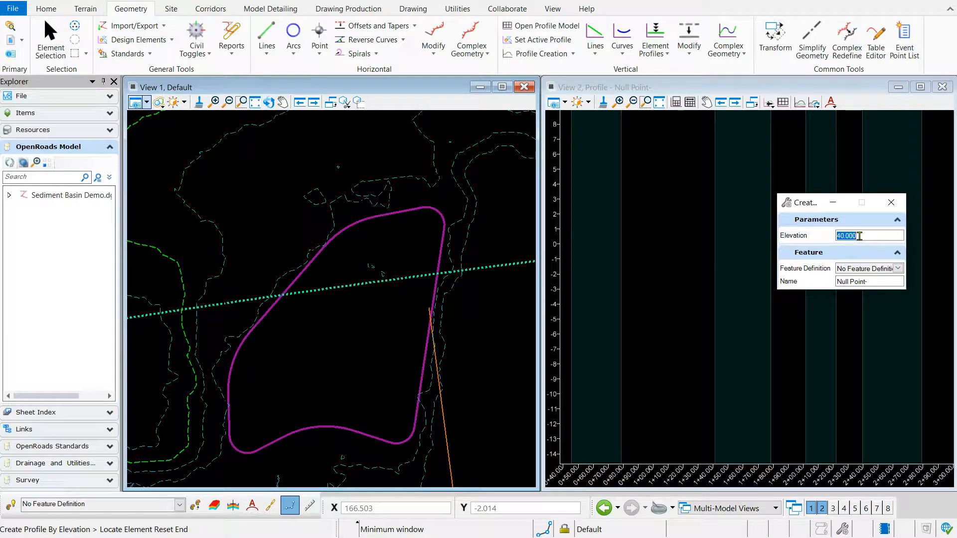
pyautogui.write('410')
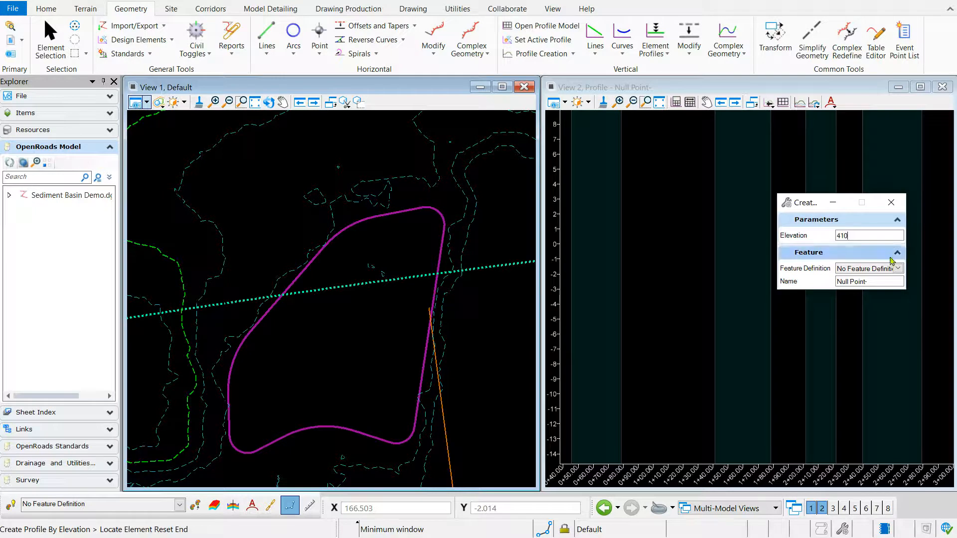
pyautogui.click(873, 268)
pyautogui.click(824, 380)
pyautogui.click(857, 368)
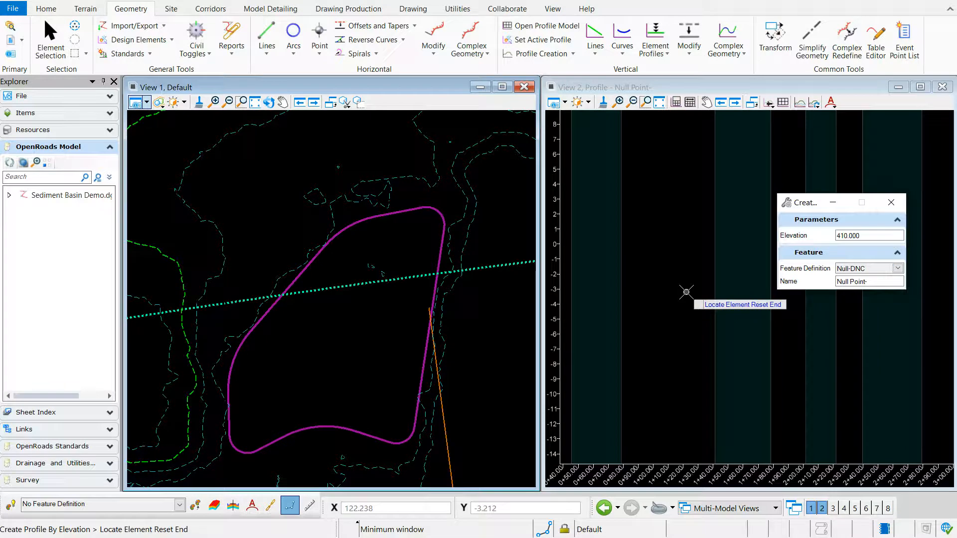
pyautogui.rightClick(686, 292)
pyautogui.click(686, 292)
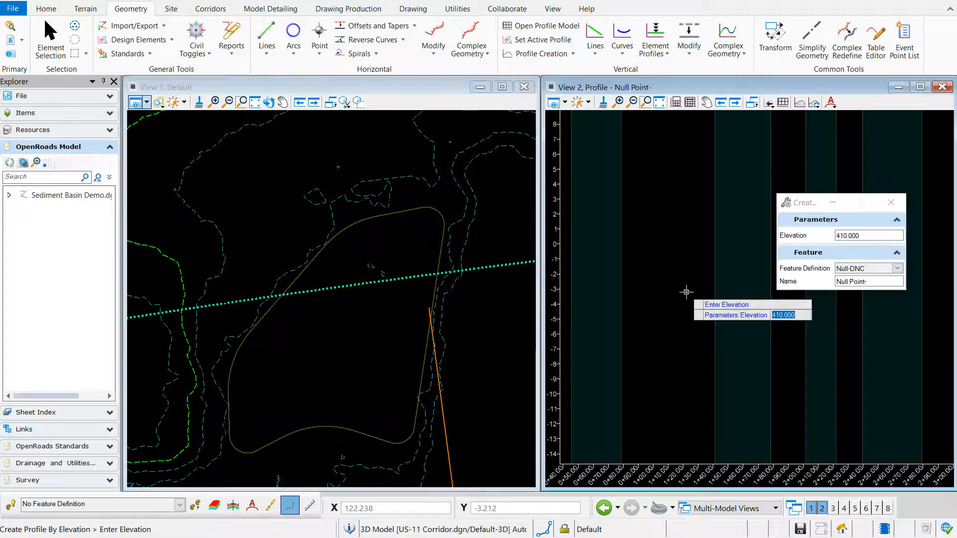
pyautogui.press('Escape')
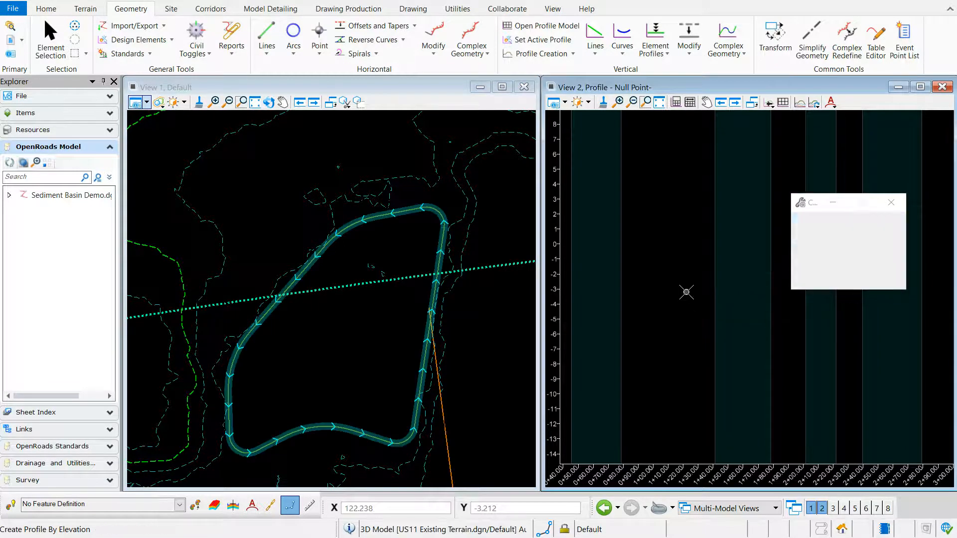
pyautogui.click(660, 103)
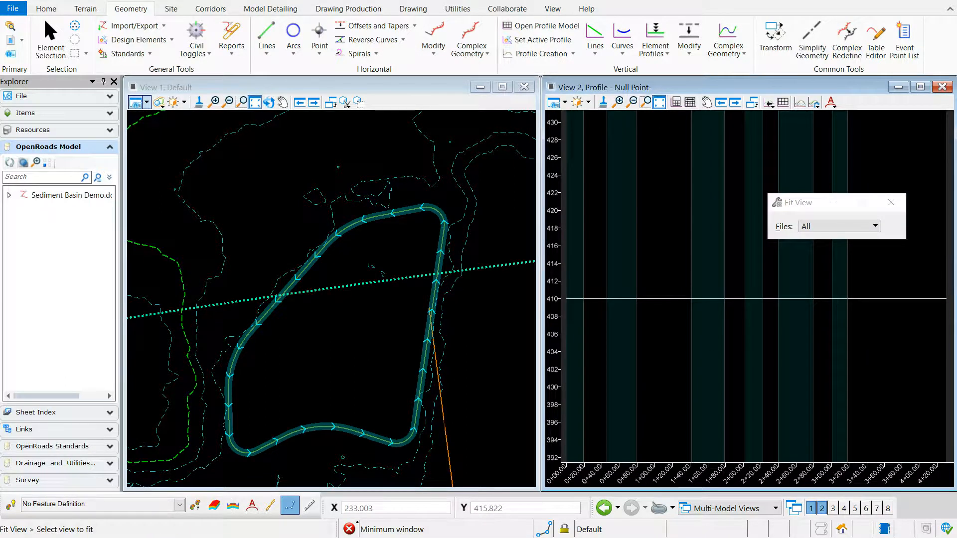
pyautogui.press('Escape')
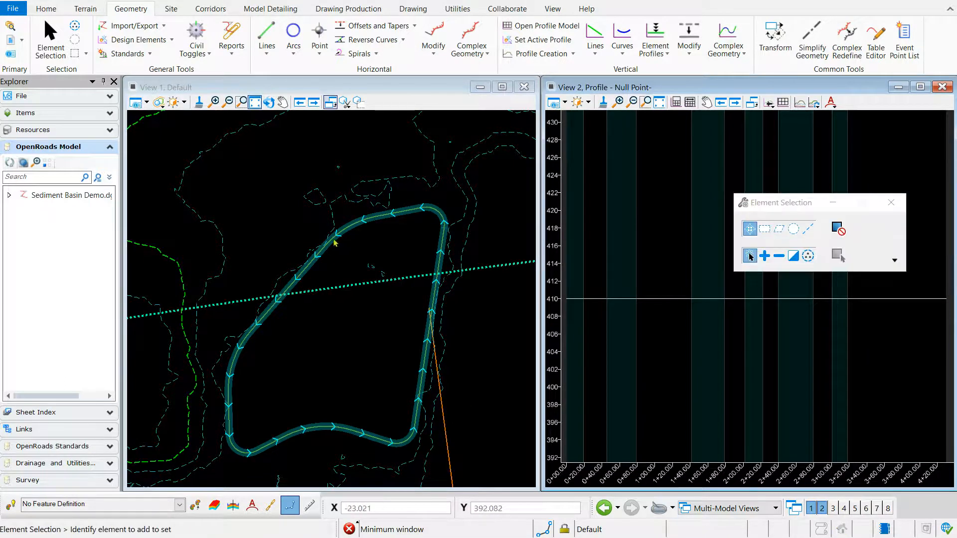
# Switch the view layout to 2 Views Plan/3D
pyautogui.rightClick(291, 149)
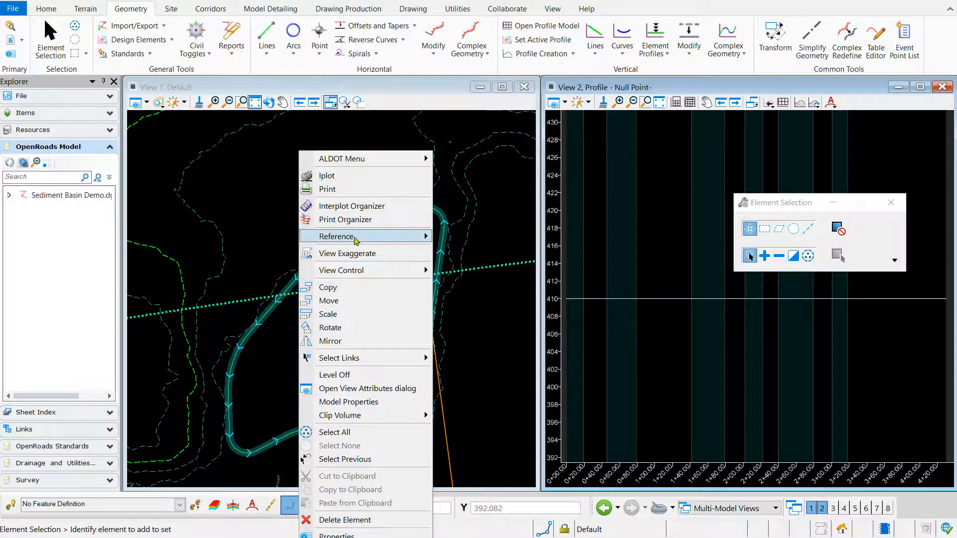
pyautogui.moveTo(360, 276)
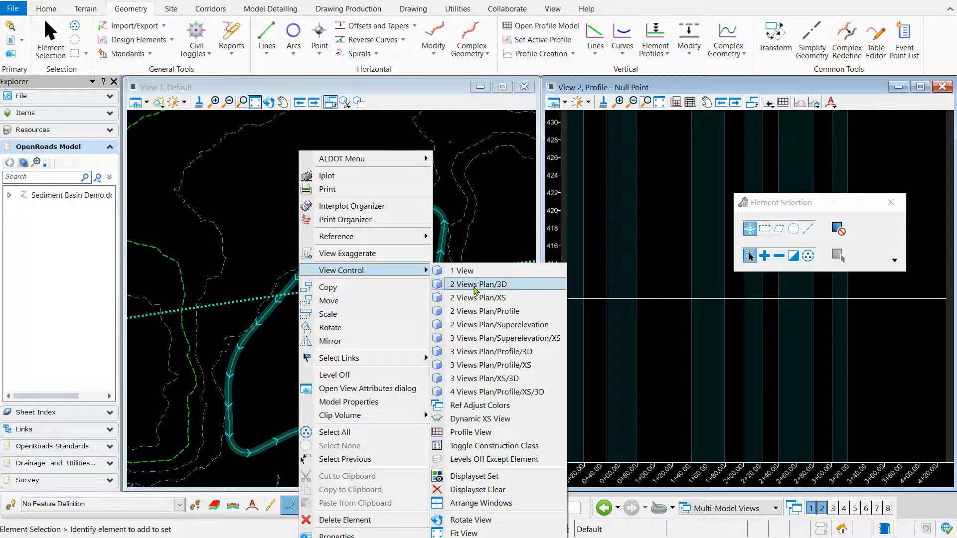
pyautogui.click(455, 272)
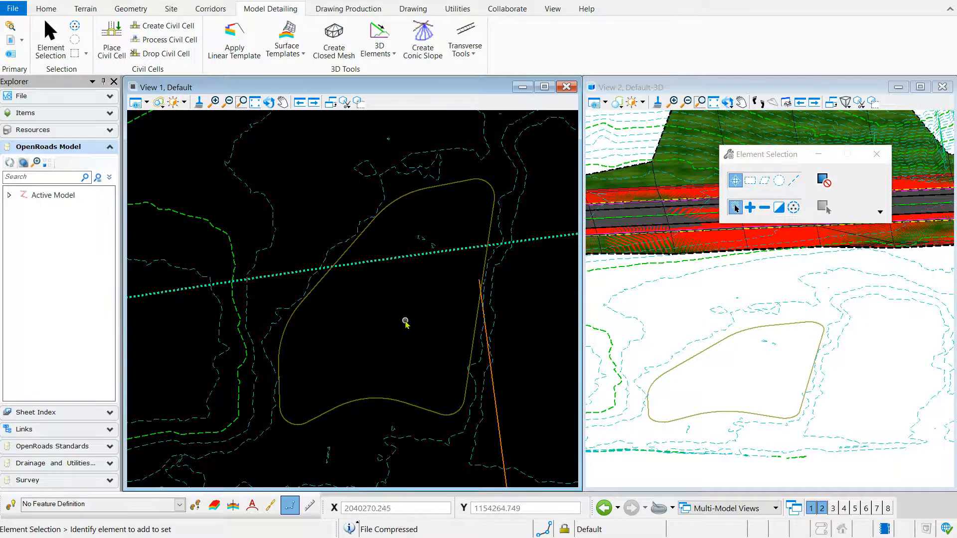
# Set the referenced US-11 existing terrain as the active terrain model through its boundary
pyautogui.scroll(-2, 405, 323)
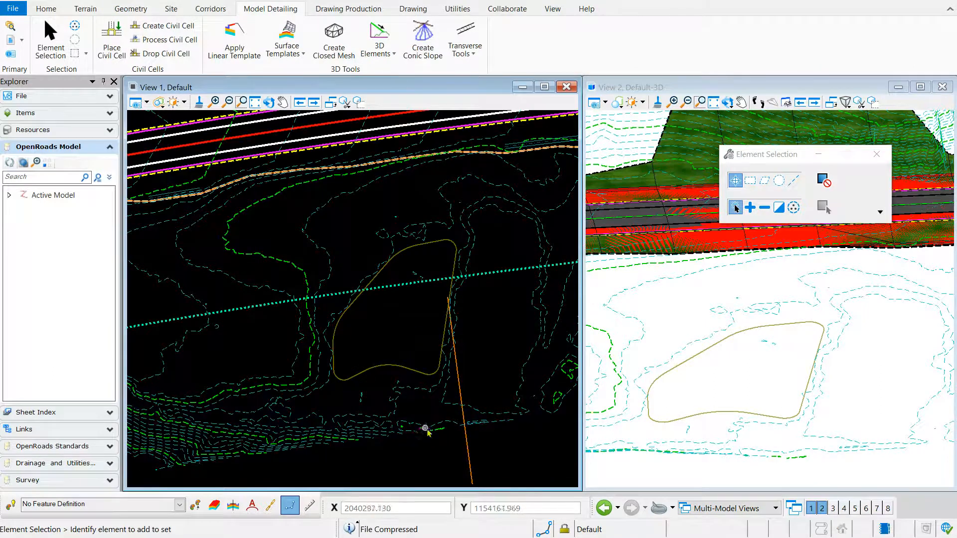
pyautogui.click(449, 430)
pyautogui.moveTo(455, 428)
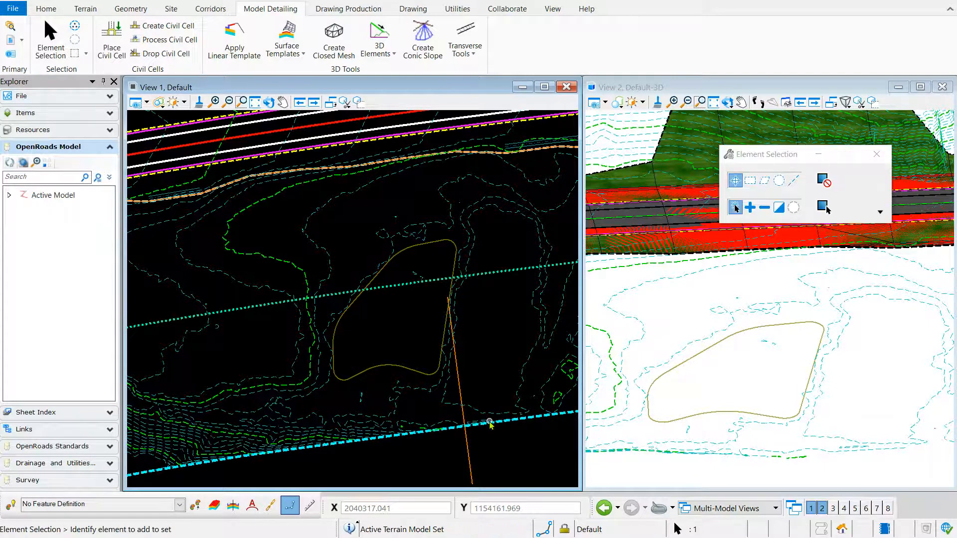
pyautogui.click(496, 333)
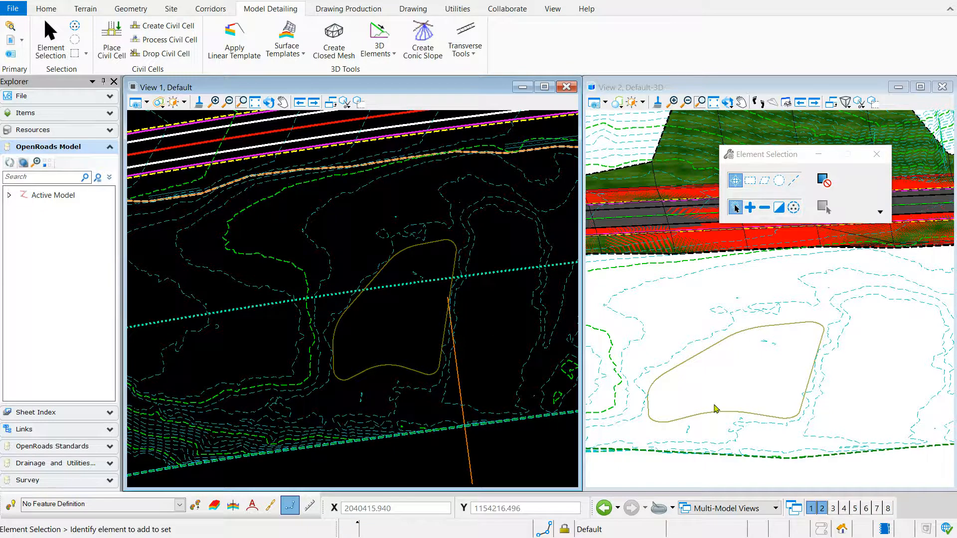
# Start placing a civil cell and choose Sediment Basin from Erosion Sediment Control.dgnlib
pyautogui.scroll(2, 479, 294)
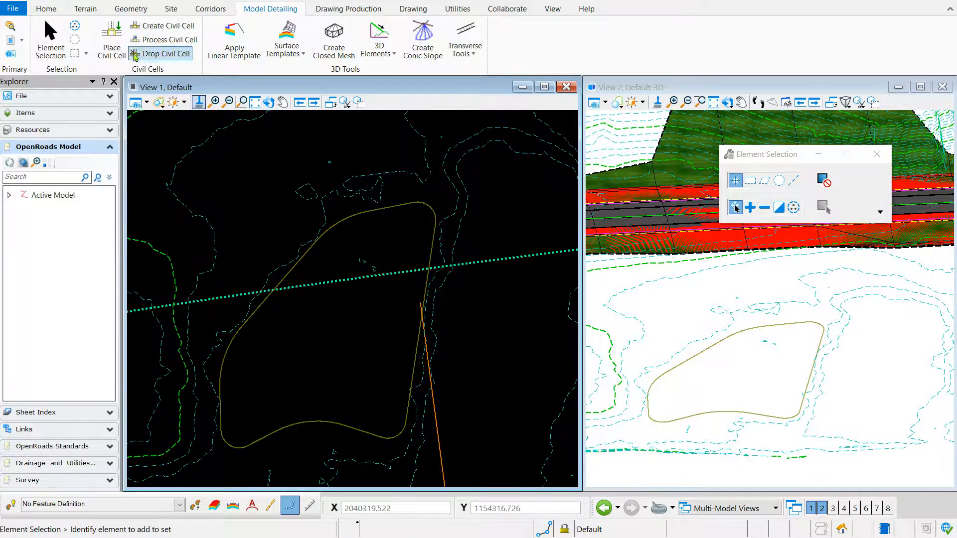
pyautogui.click(112, 37)
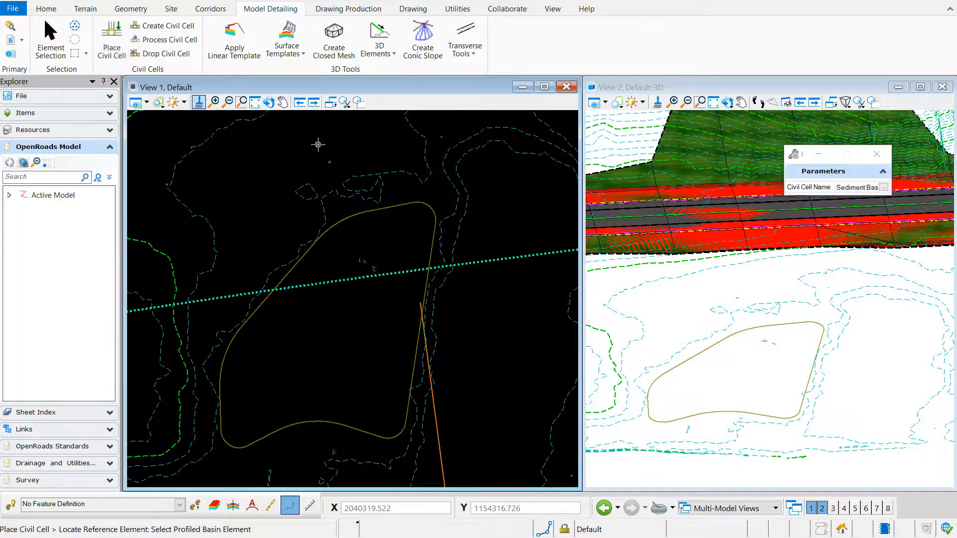
pyautogui.click(883, 188)
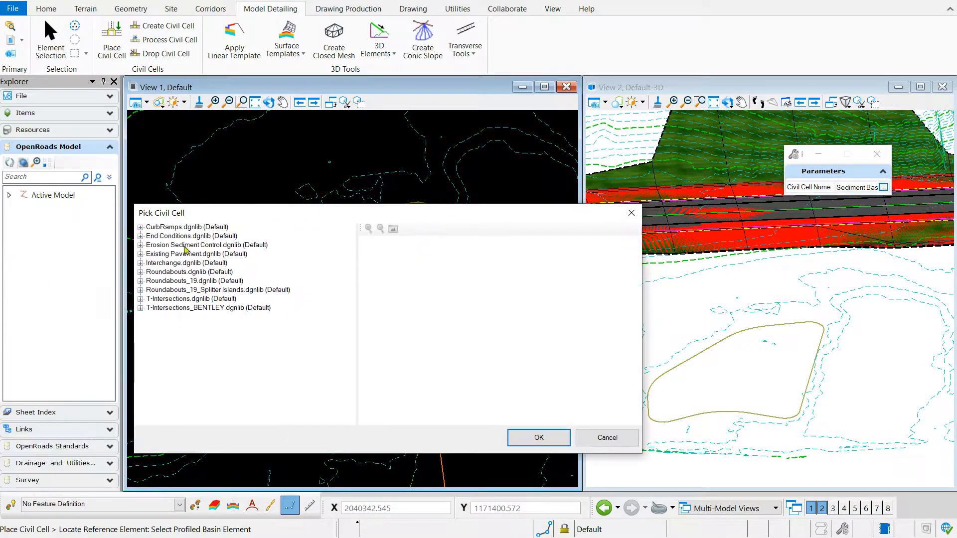
pyautogui.click(141, 245)
pyautogui.click(179, 254)
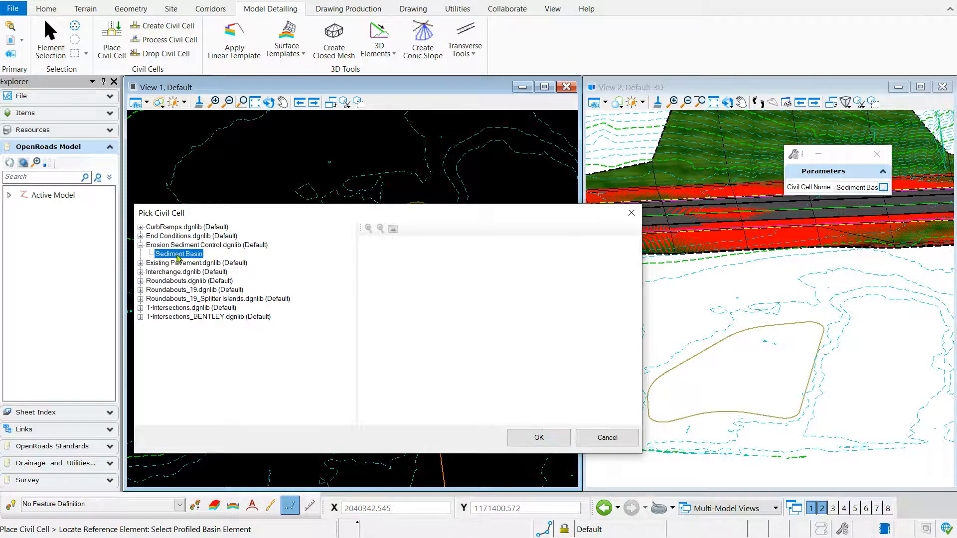
pyautogui.click(521, 438)
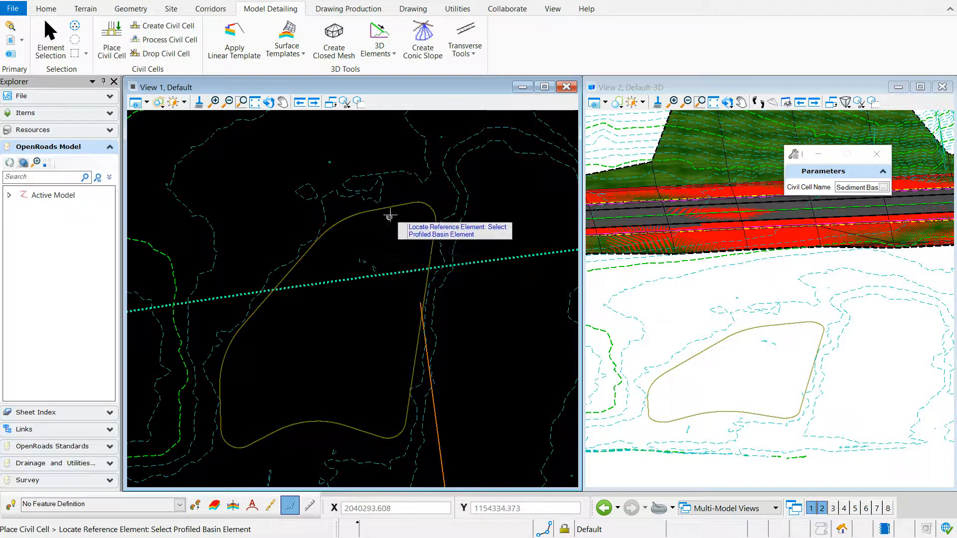
# Place the civil cell on the profiled basin polygon, skipping the alternatives and accepting the placement
pyautogui.click(382, 221)
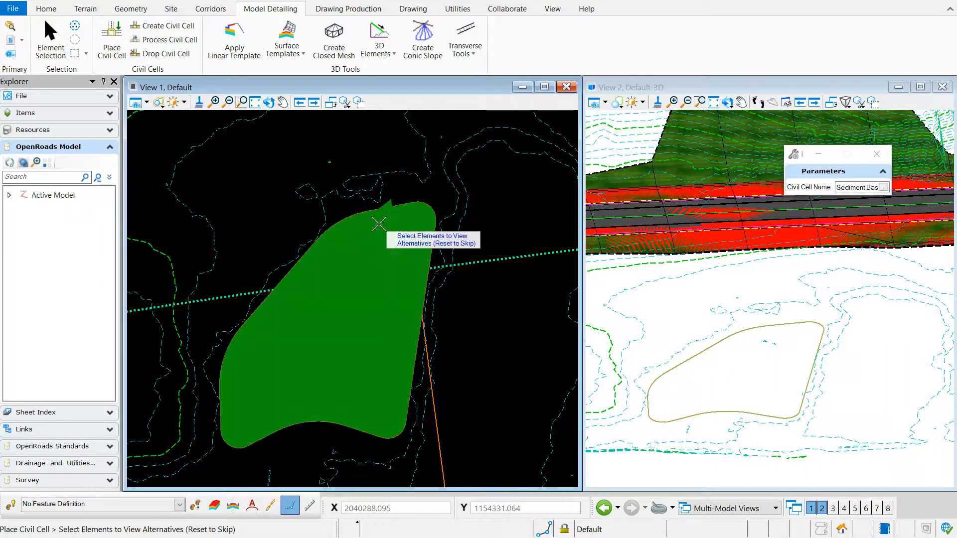
pyautogui.rightClick(379, 224)
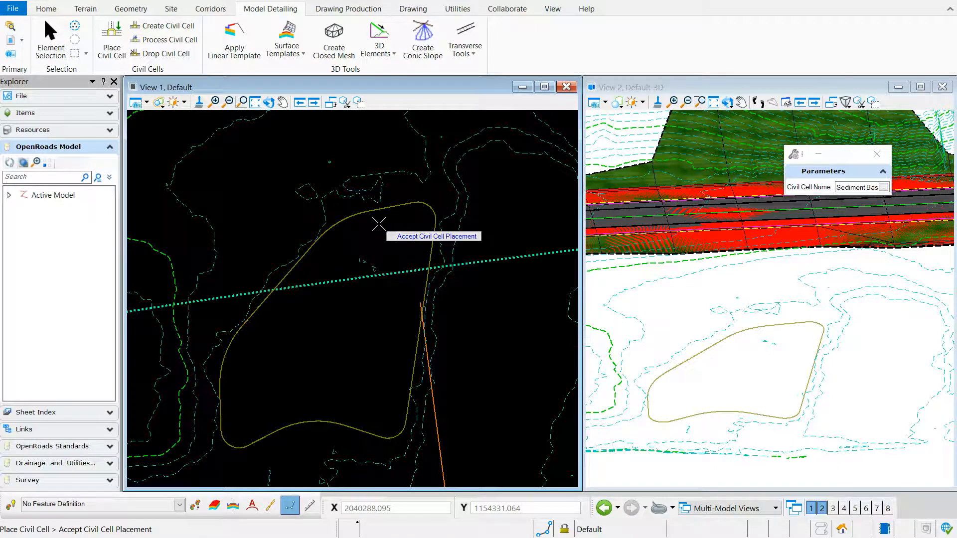
pyautogui.click(379, 224)
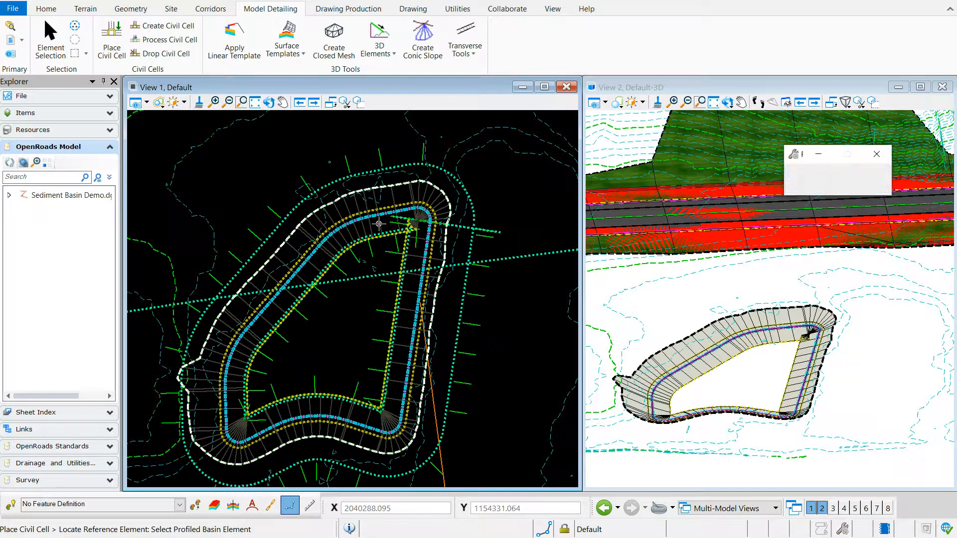
pyautogui.press('Escape')
# Inspect the basin's tight corners in plan and increase the 10 ft radius of the polygon's upper-right corner
pyautogui.scroll(3, 379, 224)
pyautogui.scroll(-1, 386, 249)
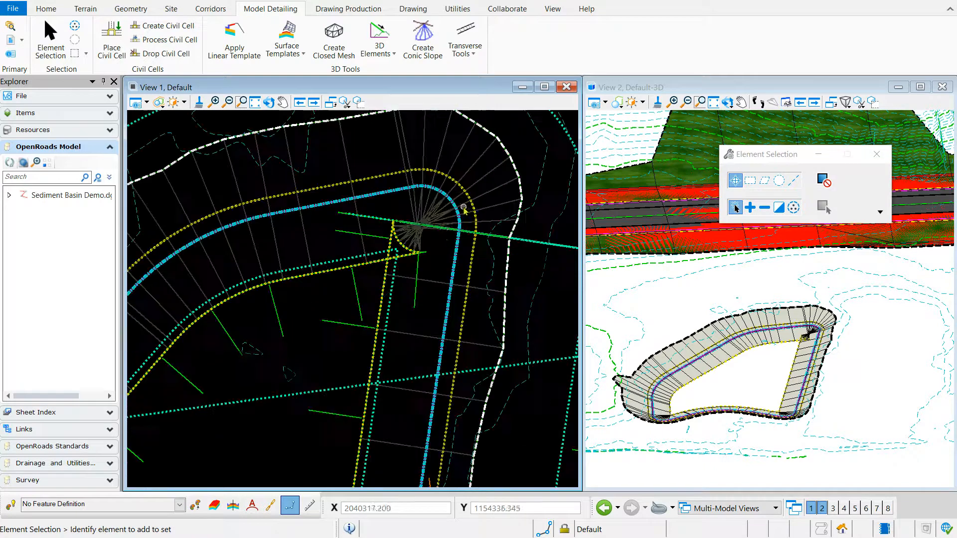
pyautogui.scroll(2, 409, 273)
pyautogui.scroll(-5, 413, 257)
pyautogui.scroll(3, 345, 345)
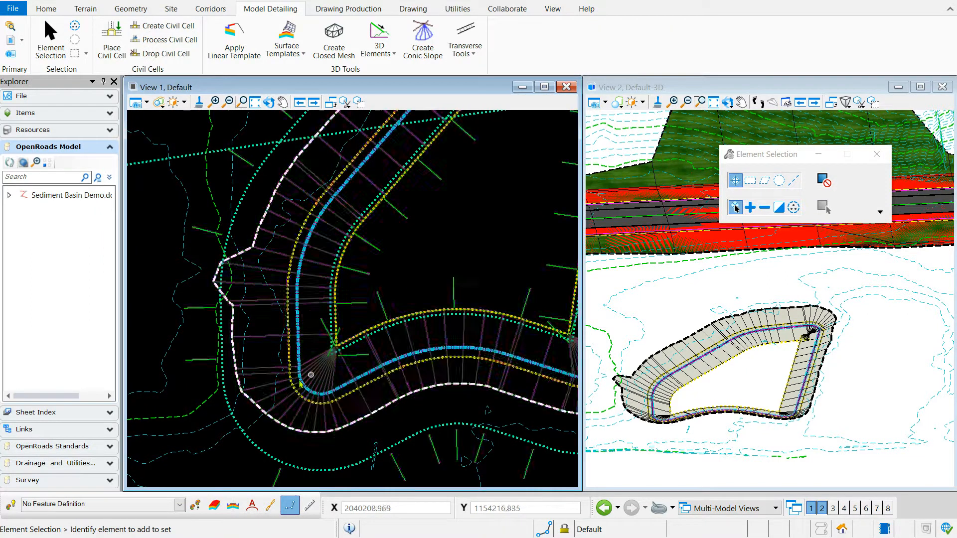
pyautogui.scroll(-3, 359, 344)
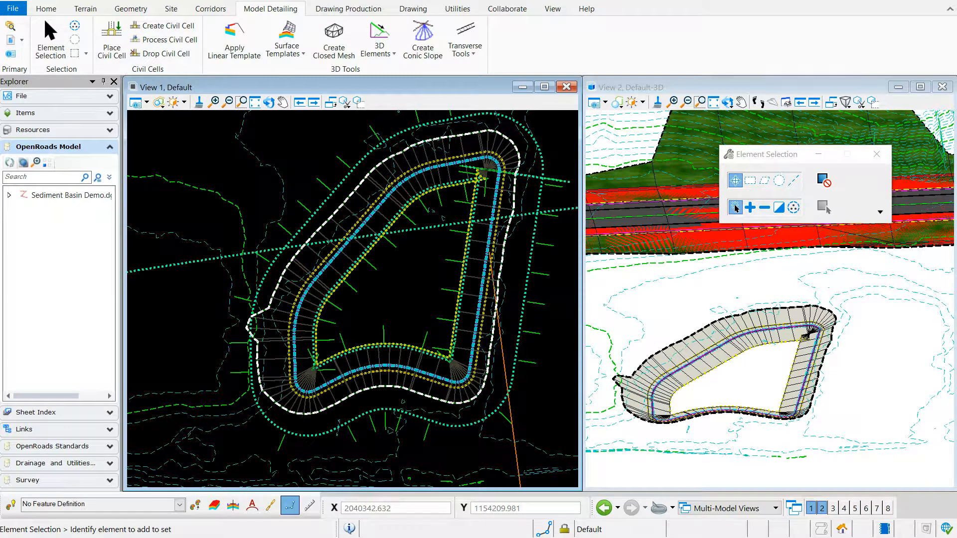
pyautogui.scroll(3, 478, 177)
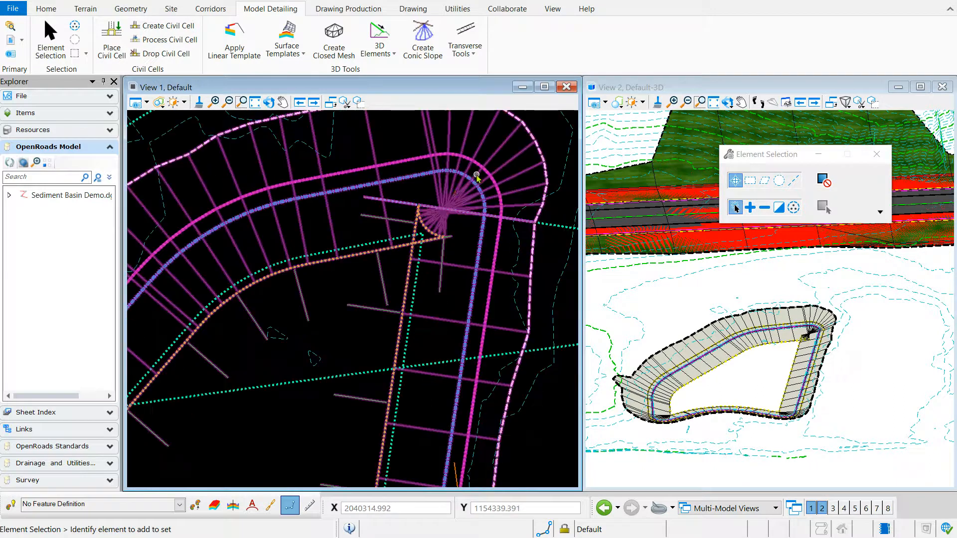
pyautogui.scroll(-2, 451, 189)
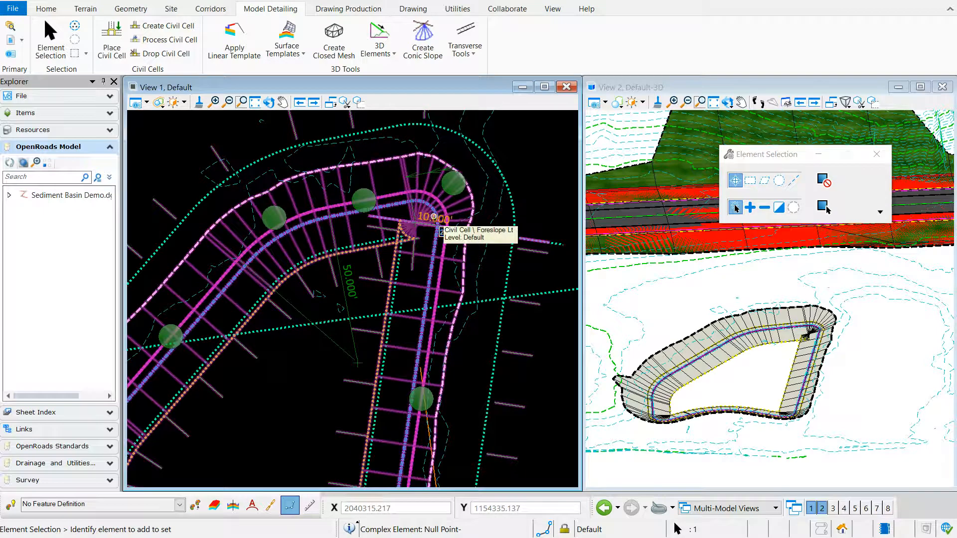
pyautogui.press('Return')
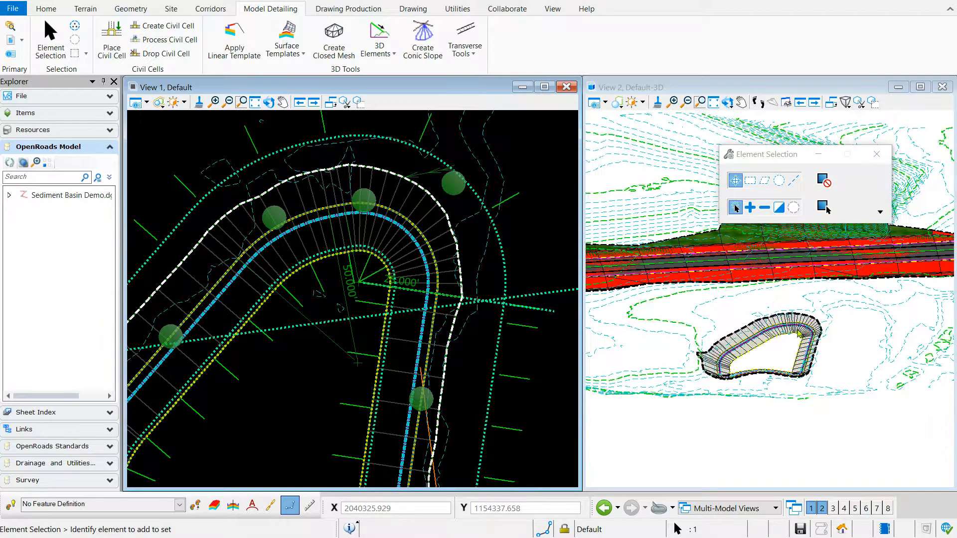
# Set the radii of the basin polygon's lower-left and lower-right corners to 15 ft
pyautogui.scroll(-3, 367, 205)
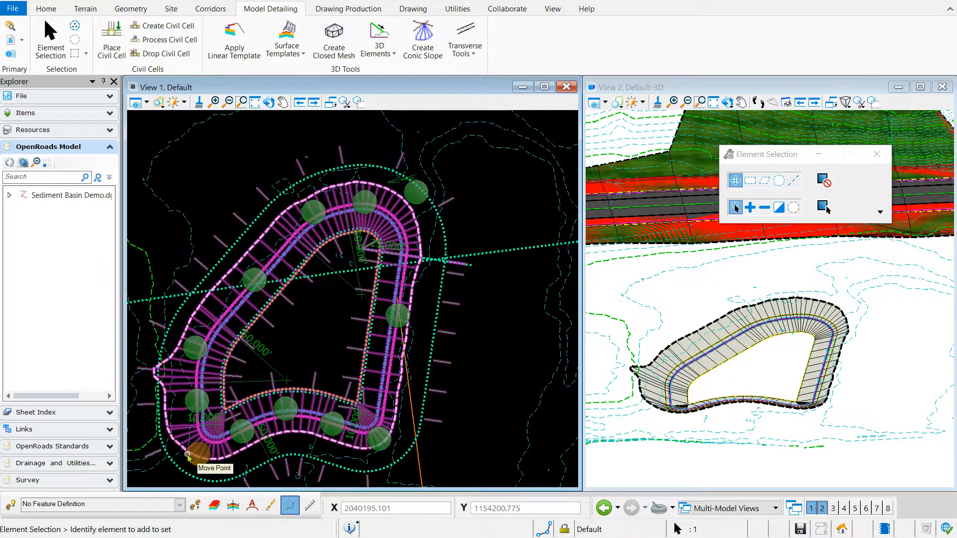
pyautogui.scroll(3, 193, 449)
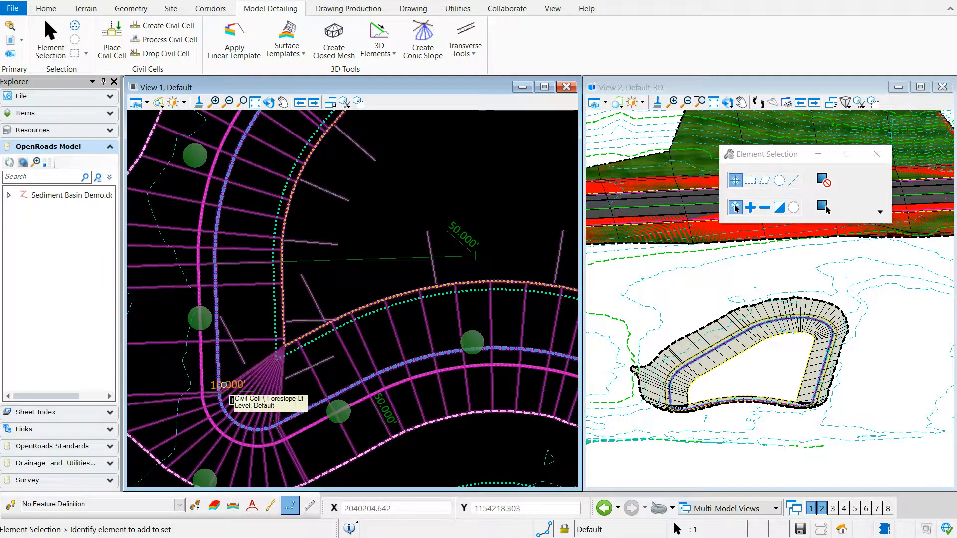
pyautogui.press('Return')
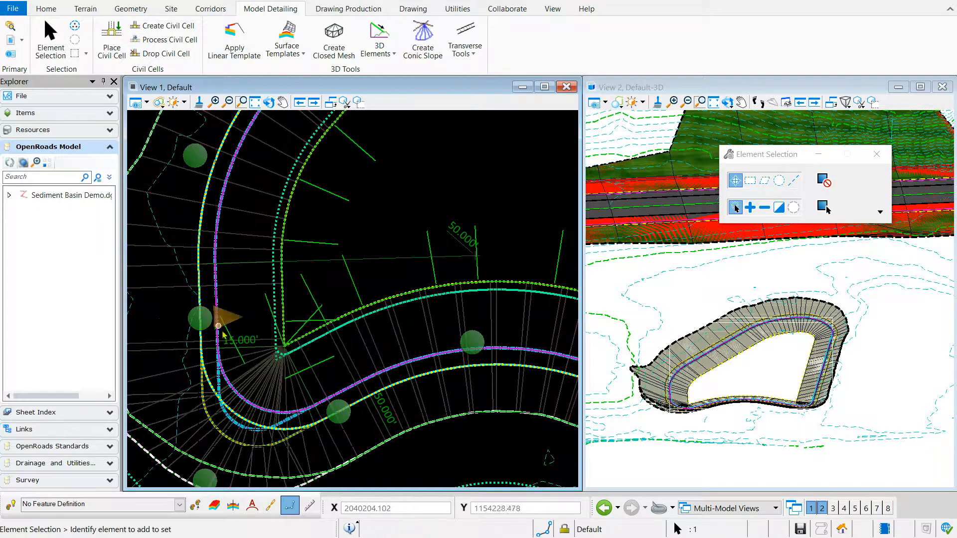
pyautogui.scroll(-4, 380, 353)
pyautogui.scroll(4, 380, 353)
pyautogui.click(368, 395)
pyautogui.write('15')
pyautogui.press('Return')
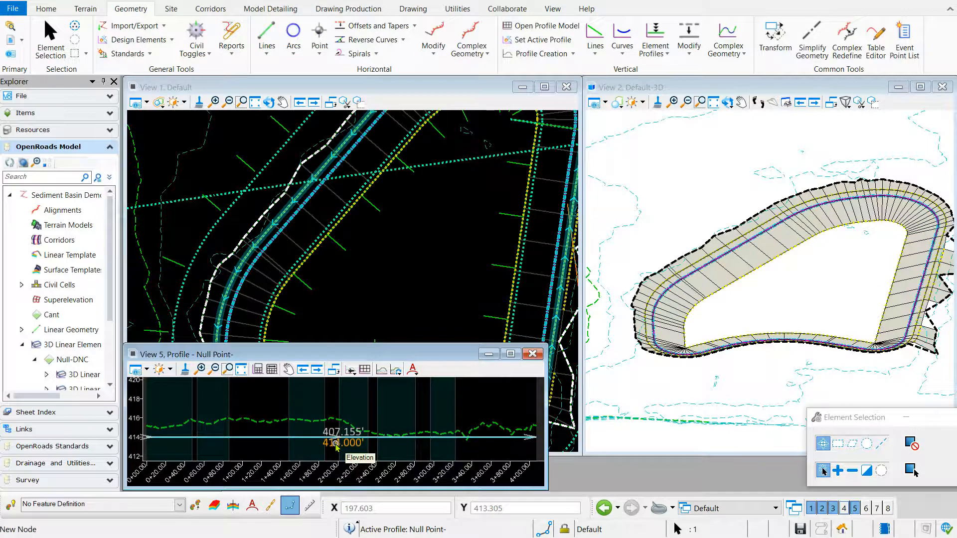
# Set the elevation of the basin polygon's constant profile to 415 ft
pyautogui.click(337, 444)
pyautogui.write('41')
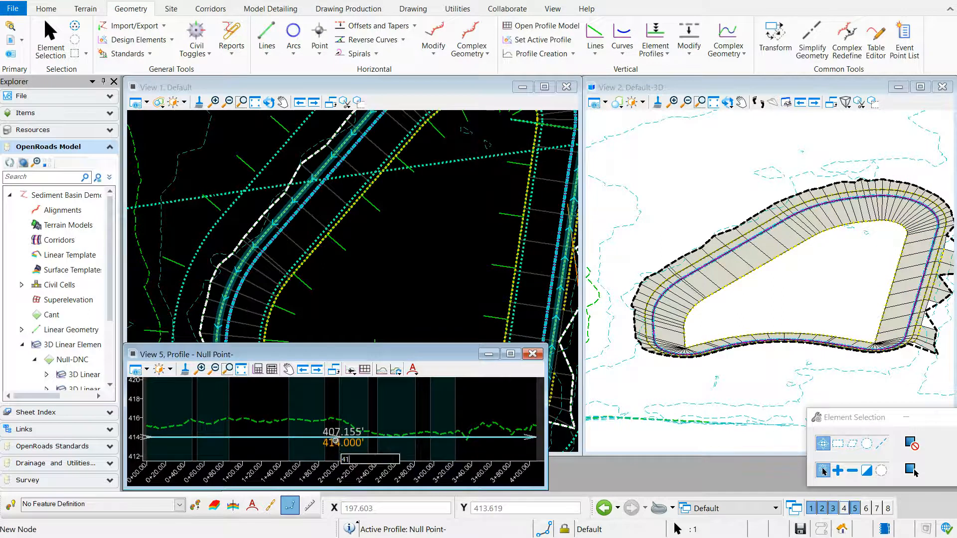
pyautogui.write('5')
pyautogui.press('Return')
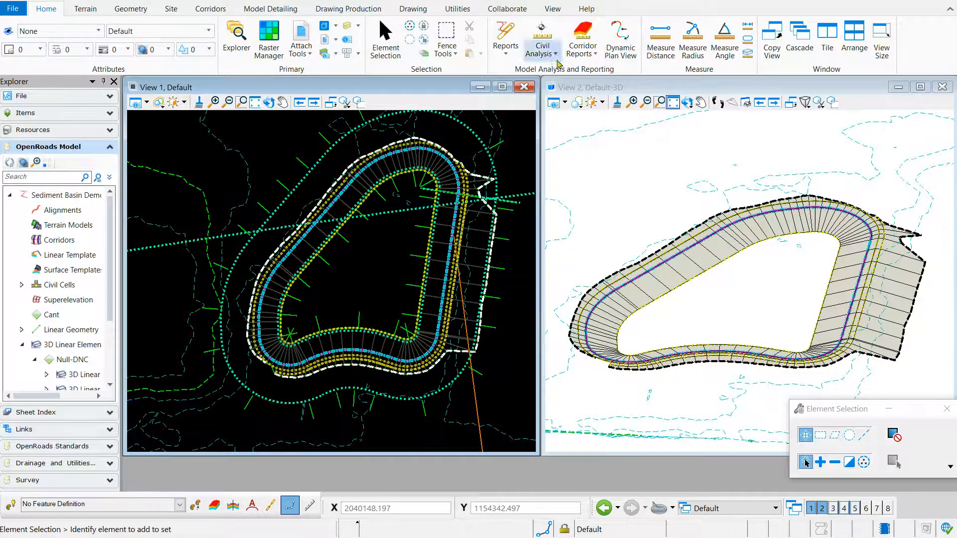
# Run Analyze Pond on the sediment basin model in the 3D view to examine its volume, depth, elevation and area
pyautogui.click(561, 56)
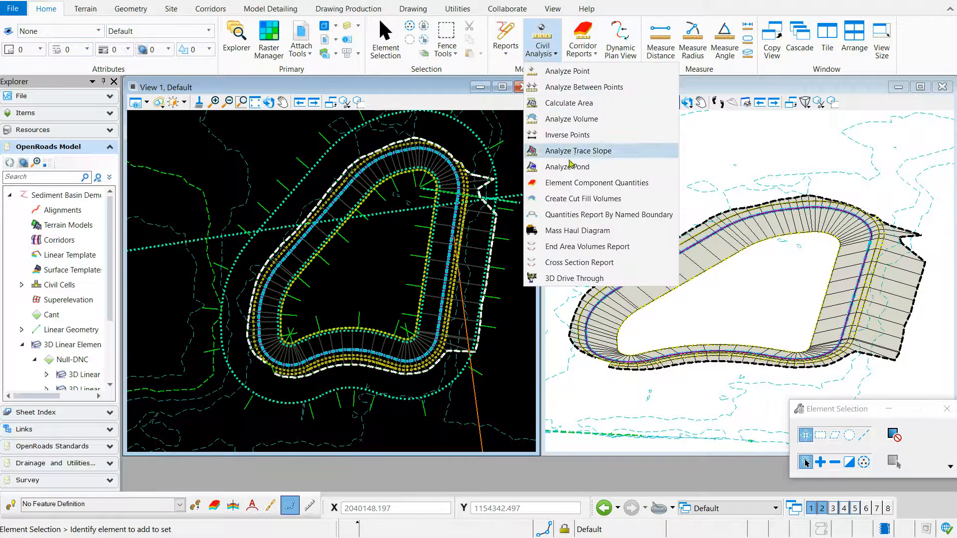
pyautogui.click(569, 166)
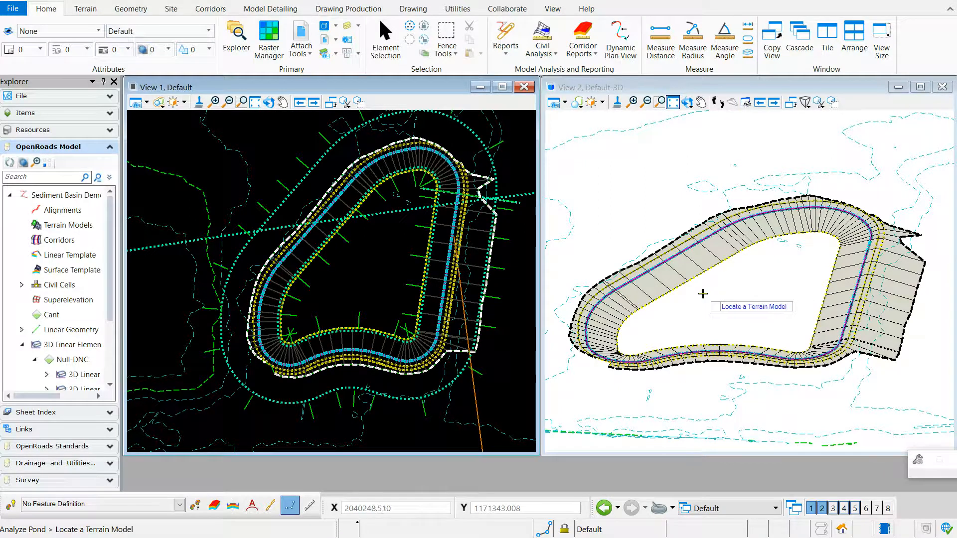
pyautogui.scroll(3, 703, 294)
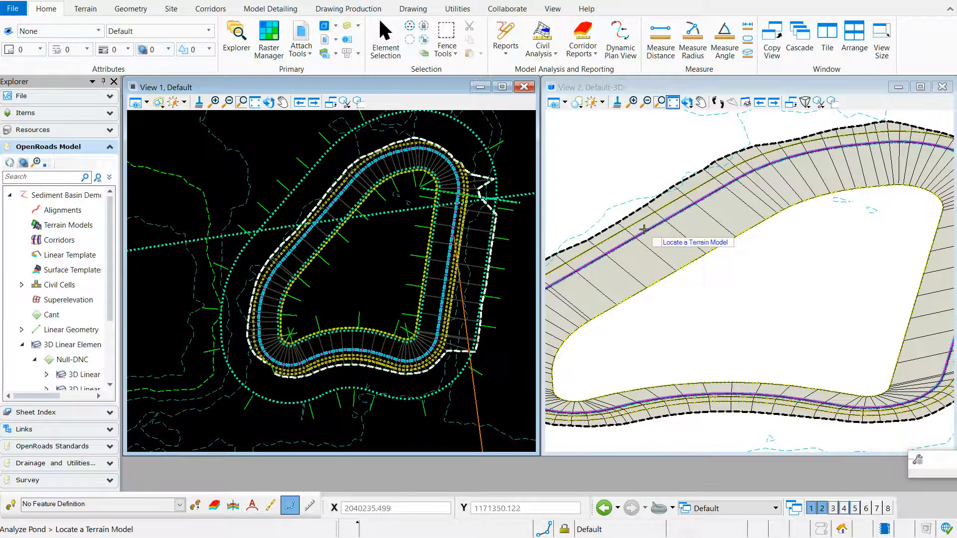
pyautogui.click(644, 230)
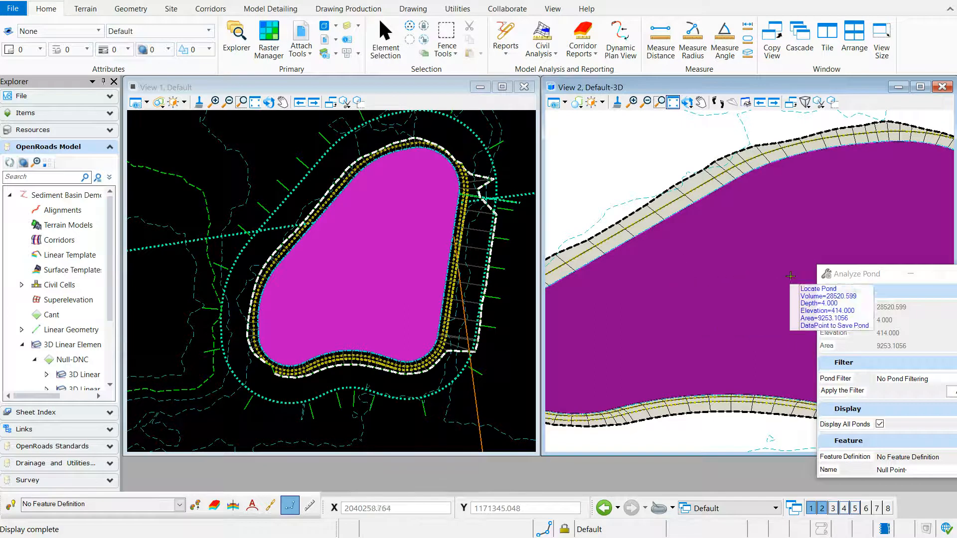
pyautogui.moveTo(842, 276); pyautogui.dragTo(692, 222)
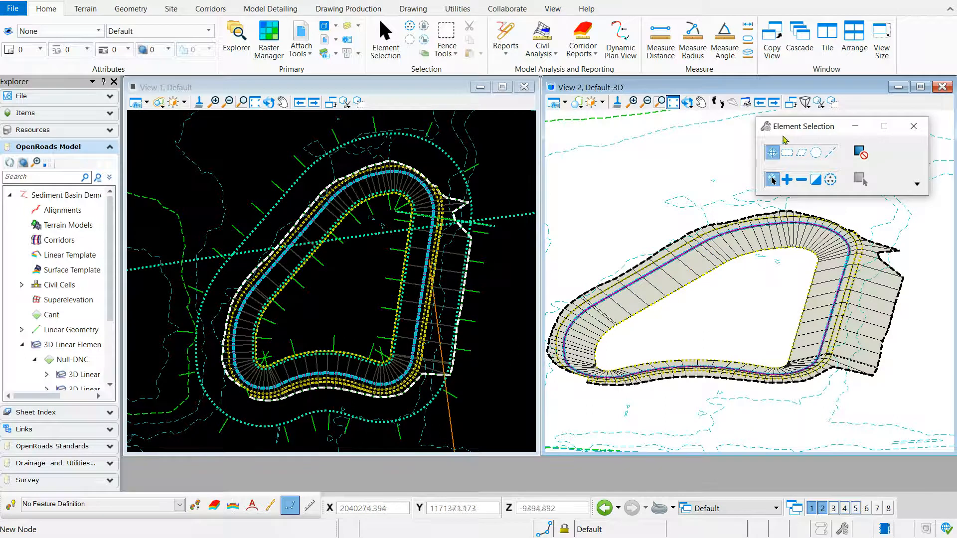
# Create a terrain model of the sediment basin with Create Corridor Alternate Surfaces, using the basin's corridor in plan
pyautogui.moveTo(793, 132); pyautogui.dragTo(796, 132)
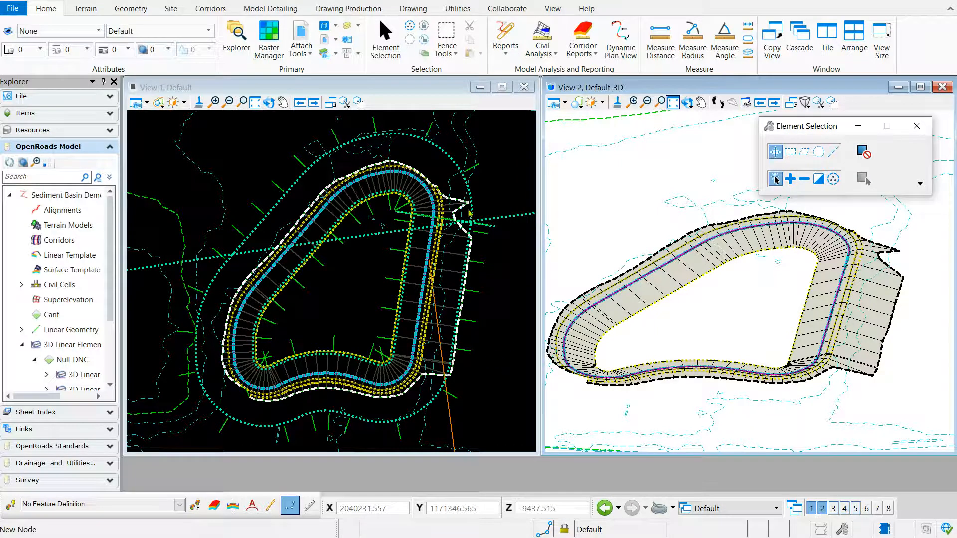
pyautogui.click(85, 9)
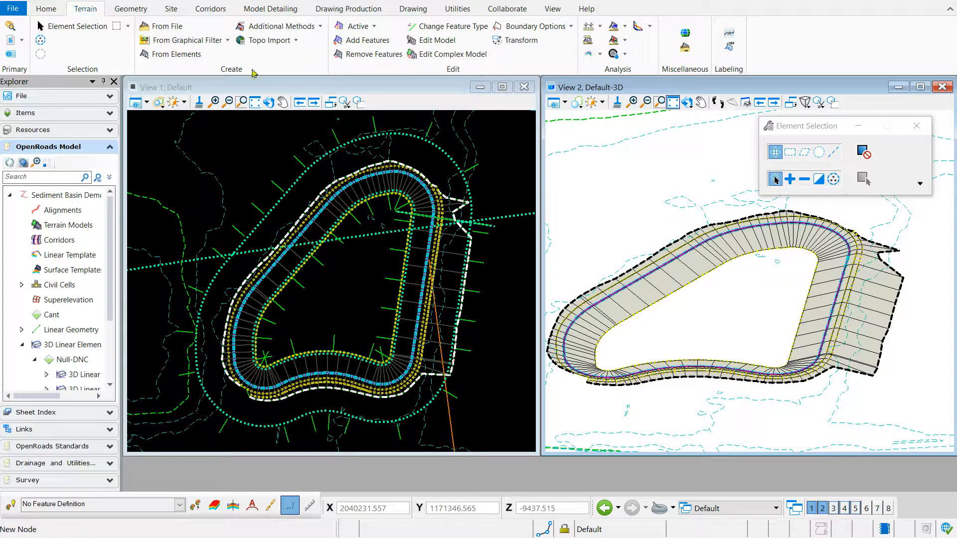
pyautogui.click(321, 27)
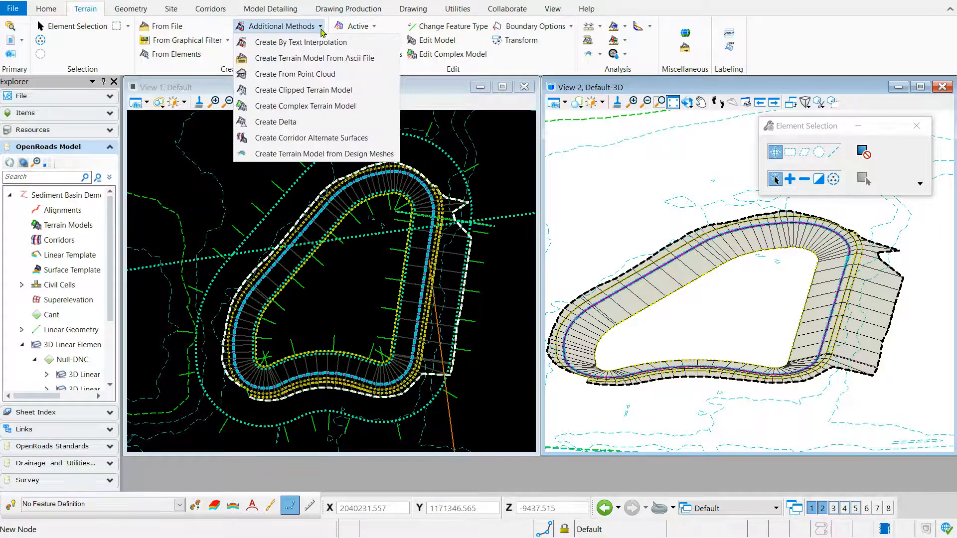
pyautogui.click(308, 139)
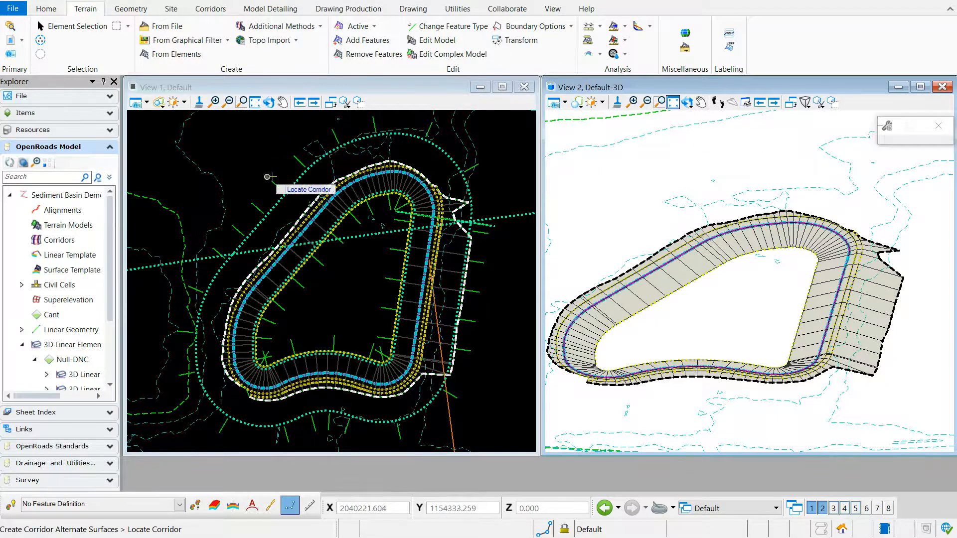
pyautogui.click(280, 188)
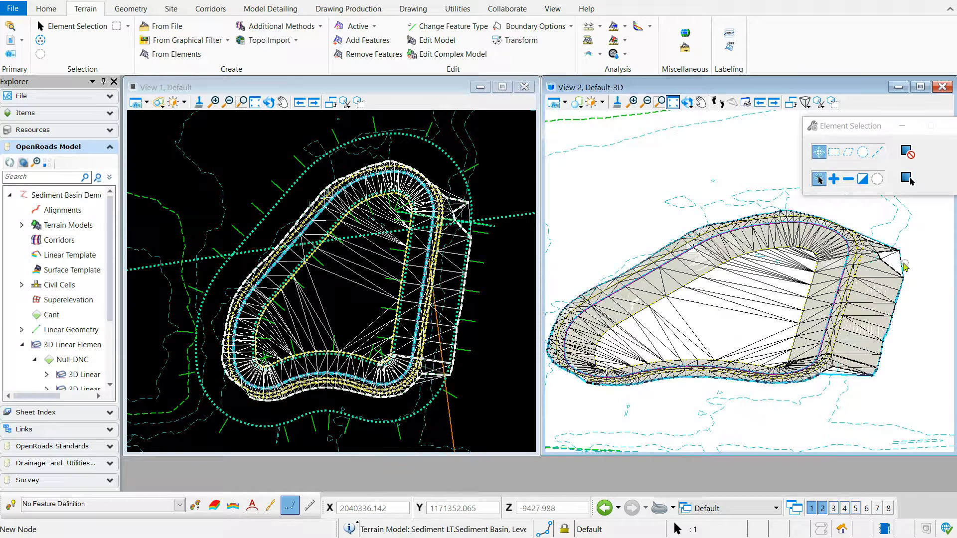
# Set the sediment basin terrain model's edge method to Max Edge Length with a length of 2
pyautogui.moveTo(903, 267)
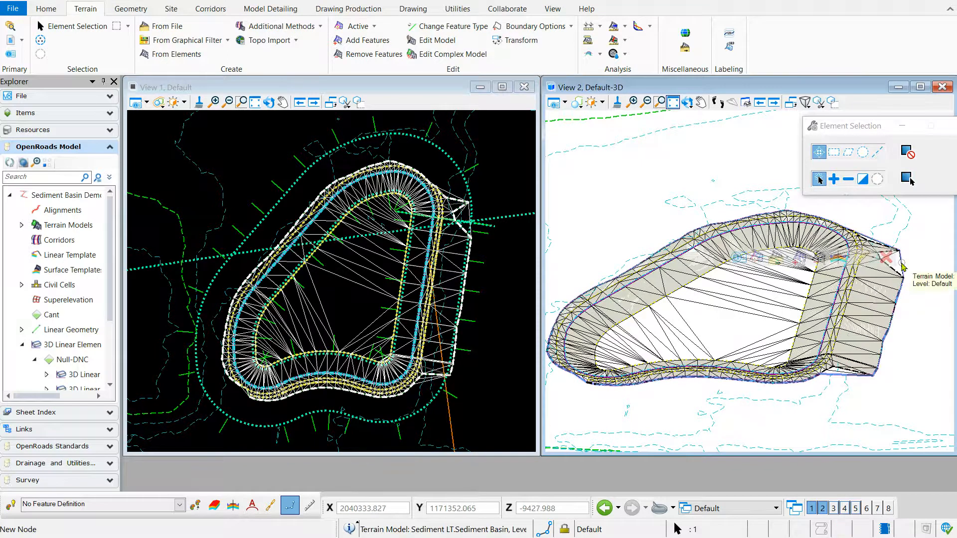
pyautogui.click(742, 259)
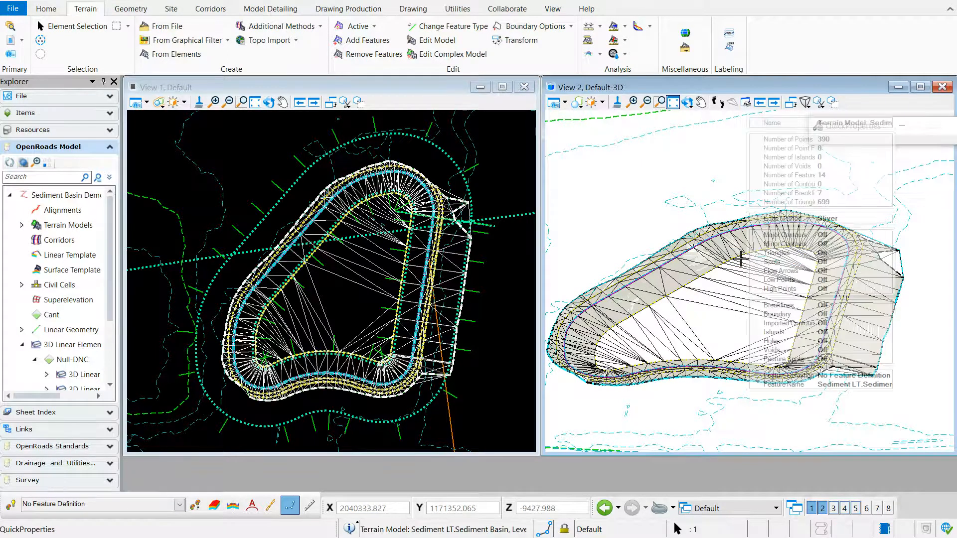
pyautogui.click(846, 219)
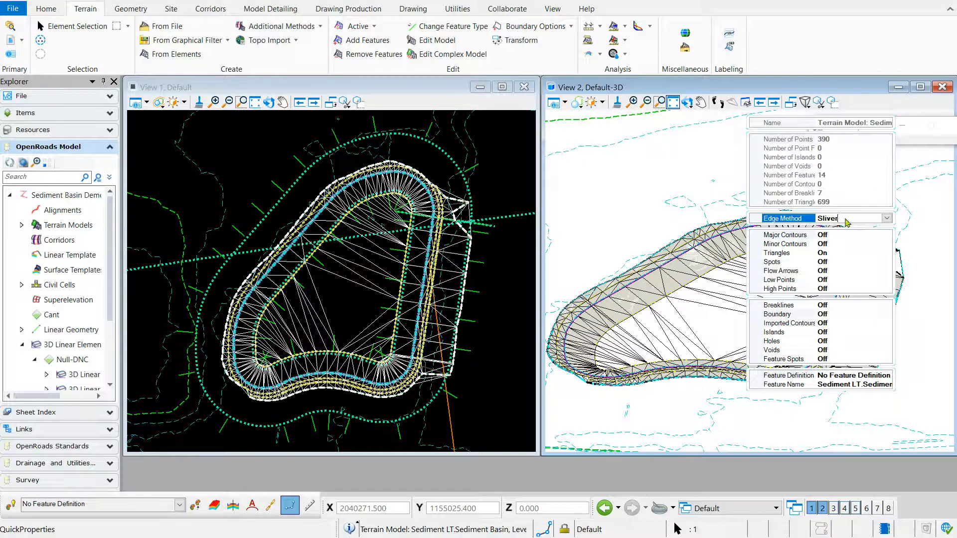
pyautogui.click(887, 219)
pyautogui.click(856, 248)
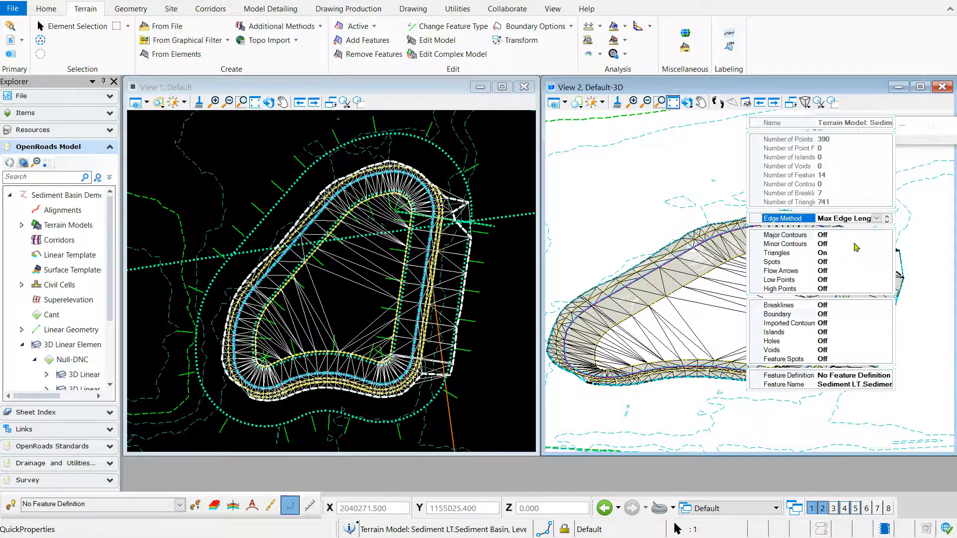
pyautogui.click(845, 228)
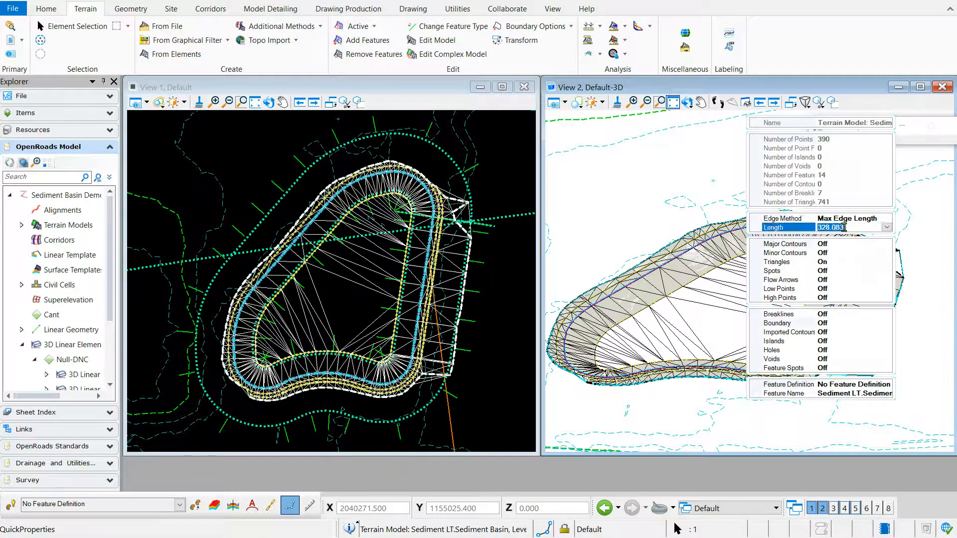
pyautogui.write('2')
pyautogui.press('Tab')
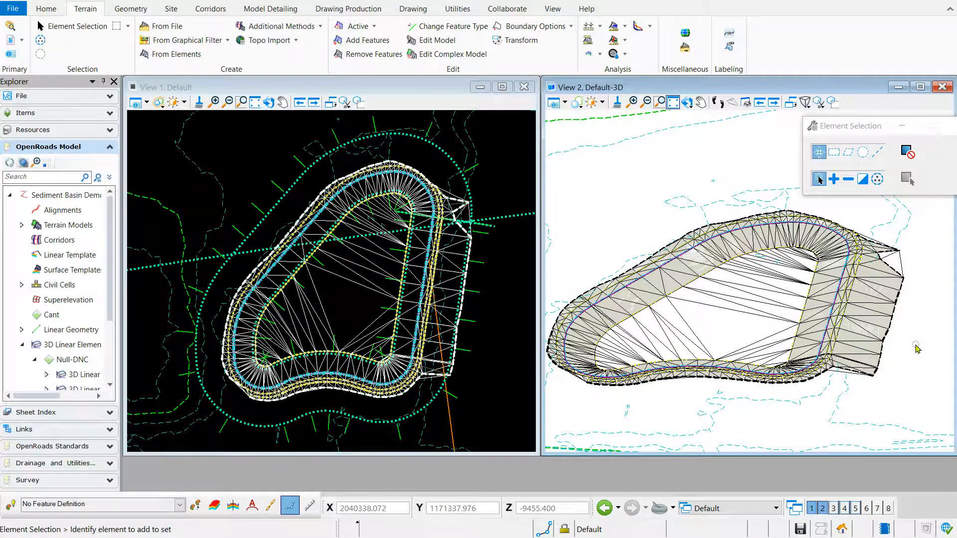
# Apply the Erosion Control Product surface template to the sediment basin terrain model, without an external clip boundary
pyautogui.click(272, 9)
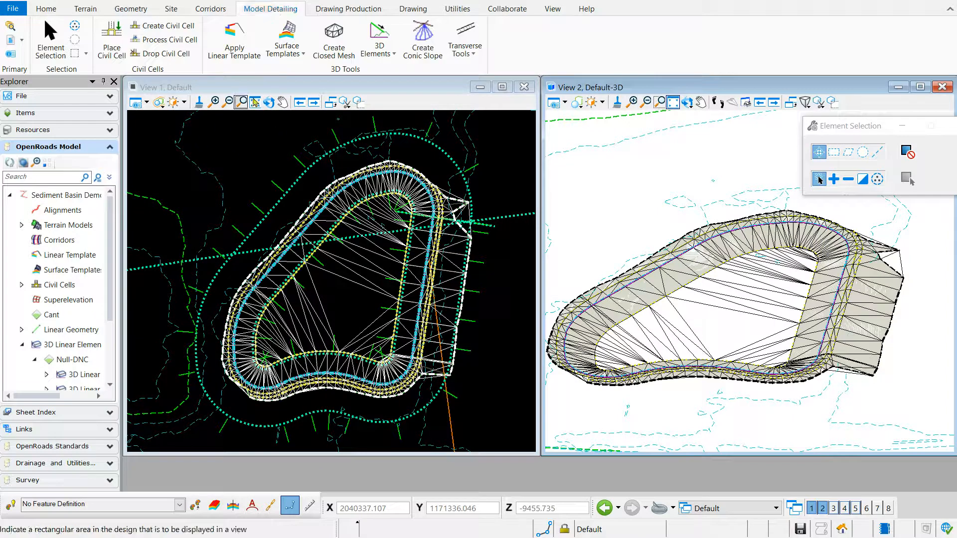
pyautogui.click(299, 54)
pyautogui.click(305, 70)
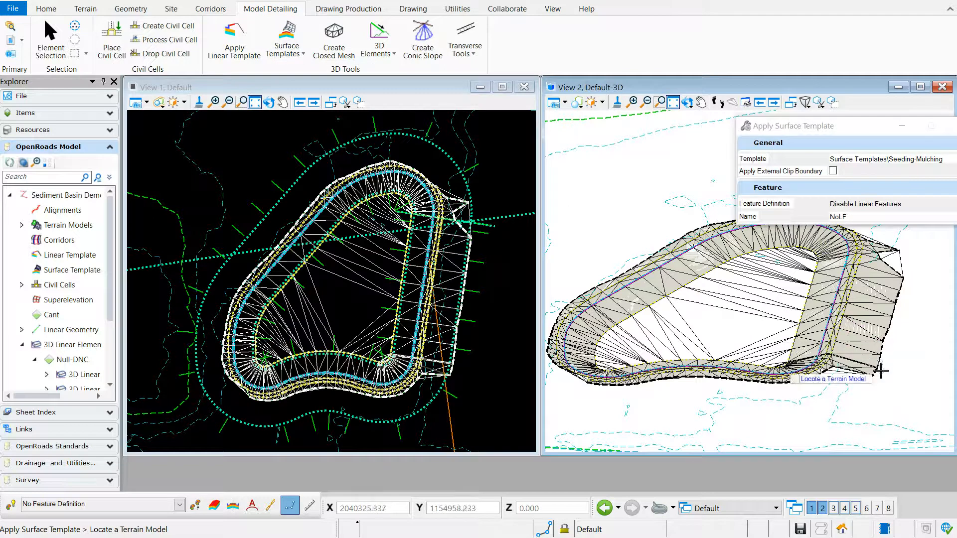
pyautogui.moveTo(808, 128); pyautogui.dragTo(725, 129)
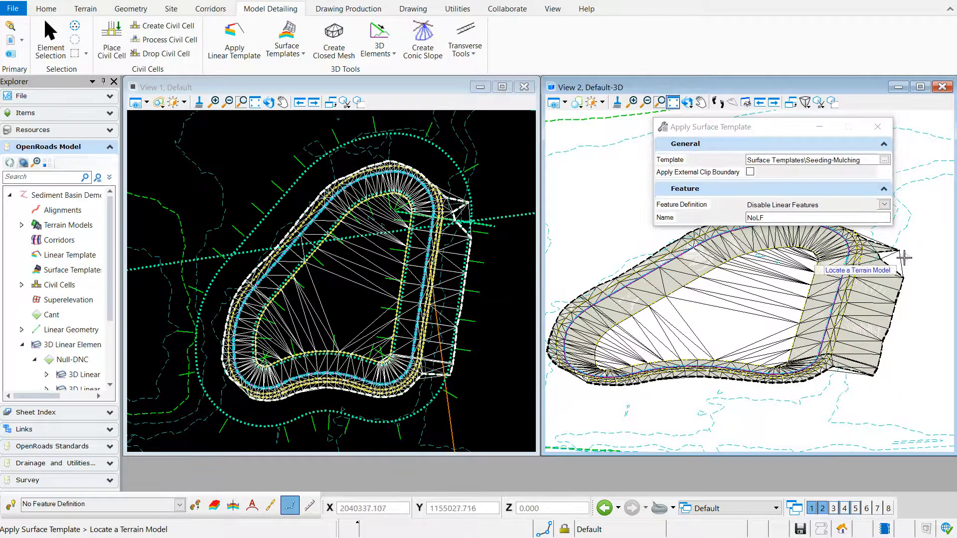
pyautogui.click(921, 258)
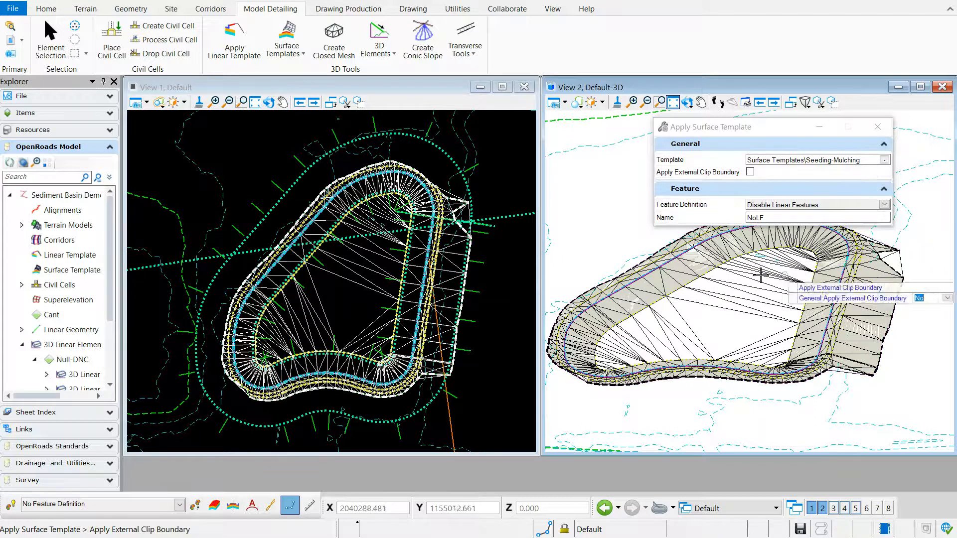
pyautogui.click(628, 237)
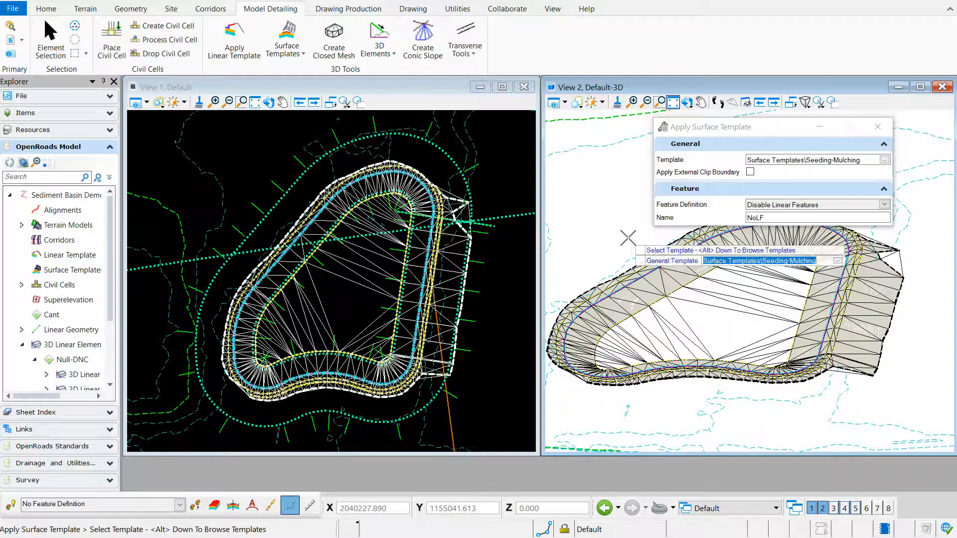
pyautogui.hotkey('alt', 'Down')
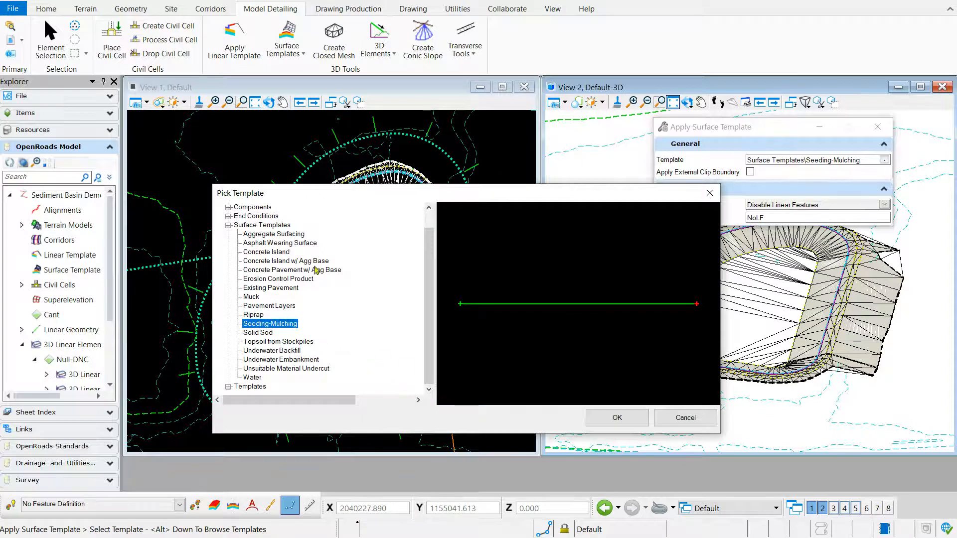
pyautogui.click(304, 280)
pyautogui.click(617, 418)
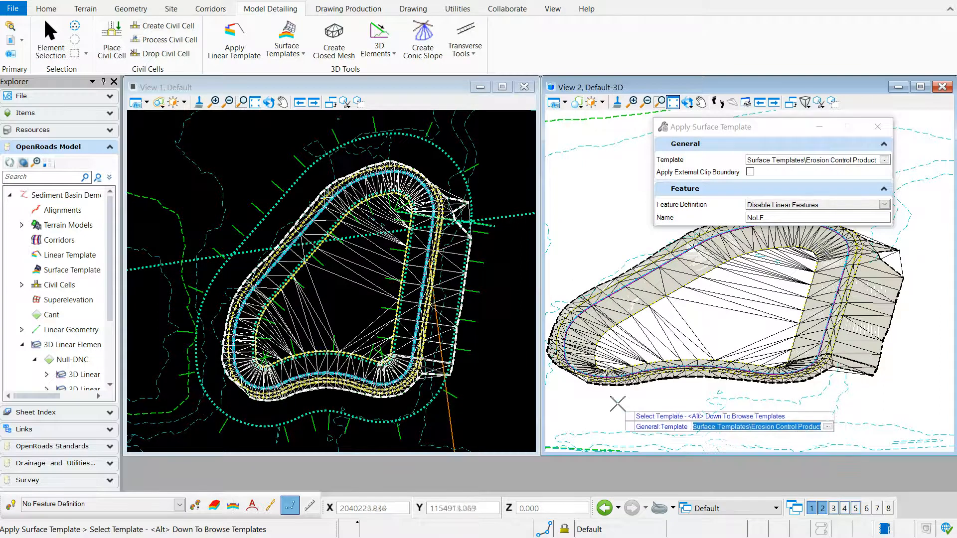
pyautogui.click(608, 402)
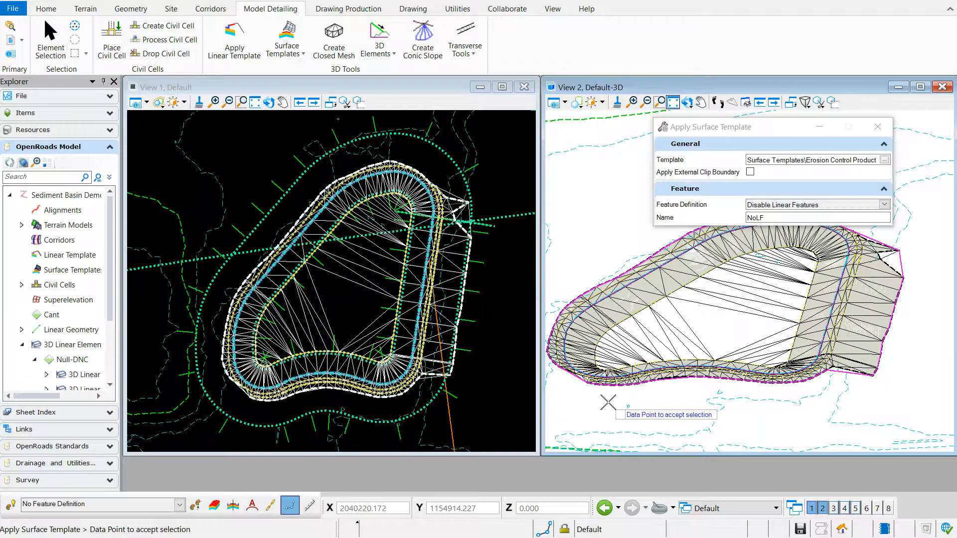
pyautogui.click(608, 401)
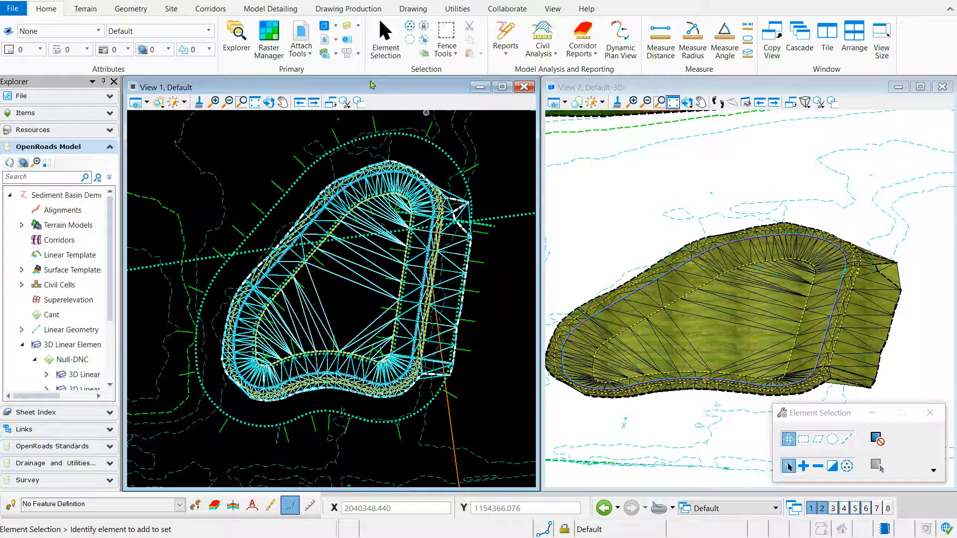
# Make 2/16 Reg Lt Ctr the active text style through Place Text, without placing any text
pyautogui.click(348, 9)
pyautogui.click(404, 47)
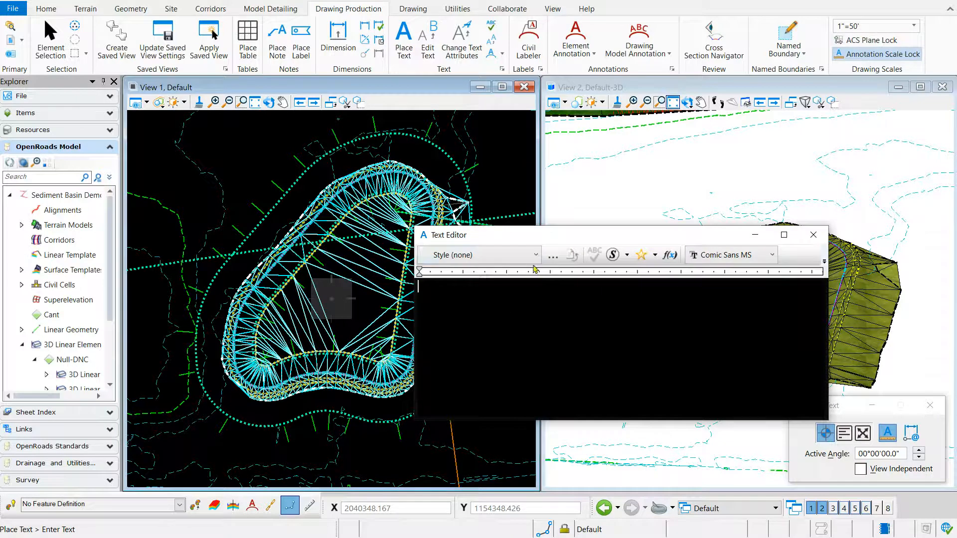
pyautogui.click(535, 254)
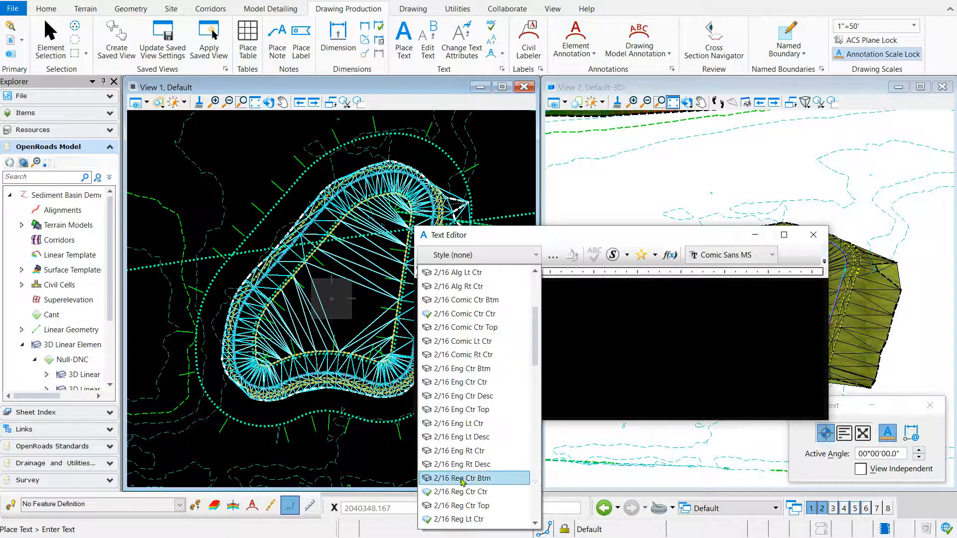
pyautogui.click(461, 519)
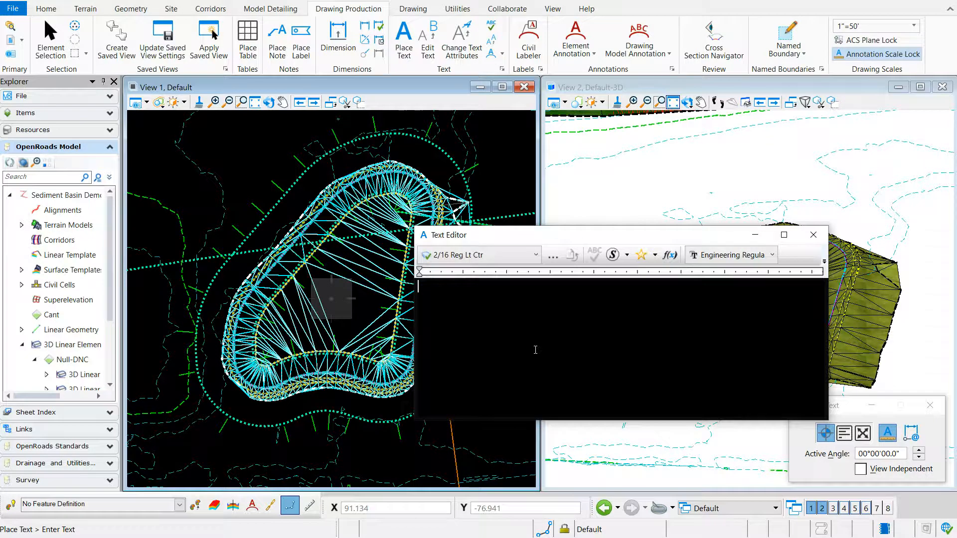
pyautogui.click(814, 235)
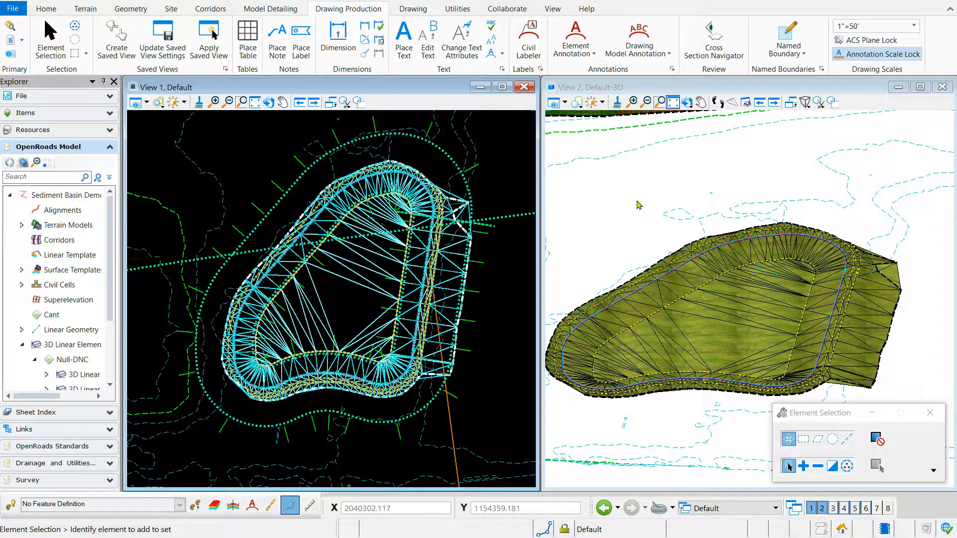
pyautogui.click(344, 102)
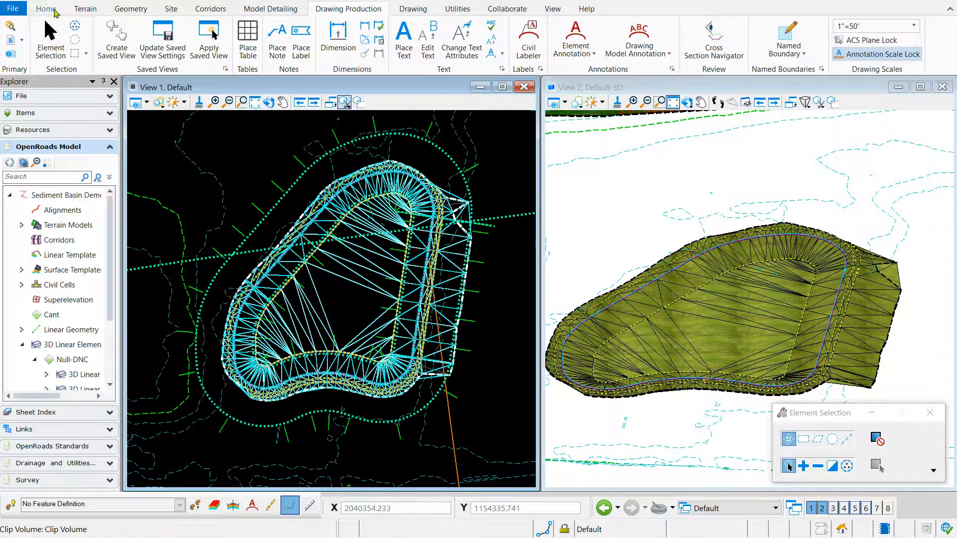
# Set up Analyze Volume as terrain model to terrain model, from Sediment LT.Sediment Basin to US-11
pyautogui.click(45, 9)
pyautogui.click(557, 54)
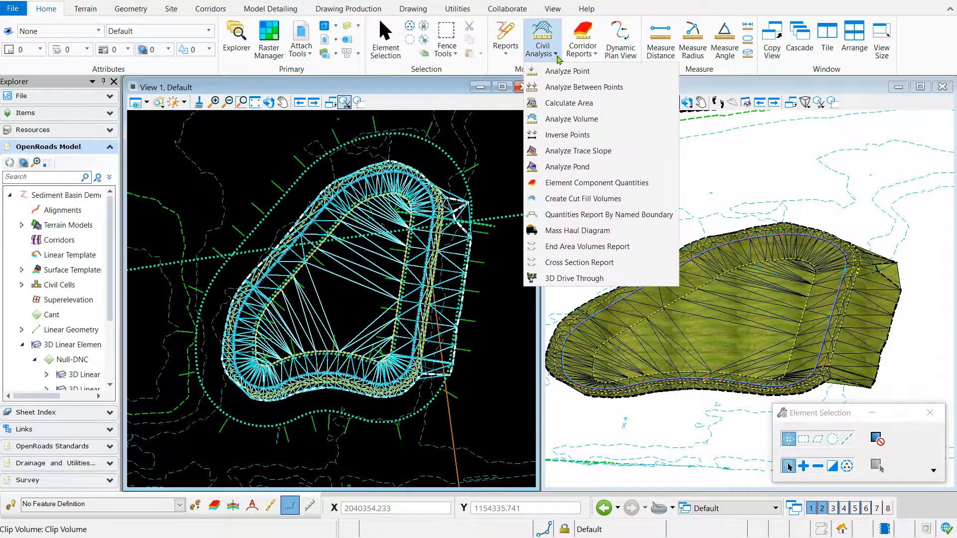
pyautogui.click(559, 118)
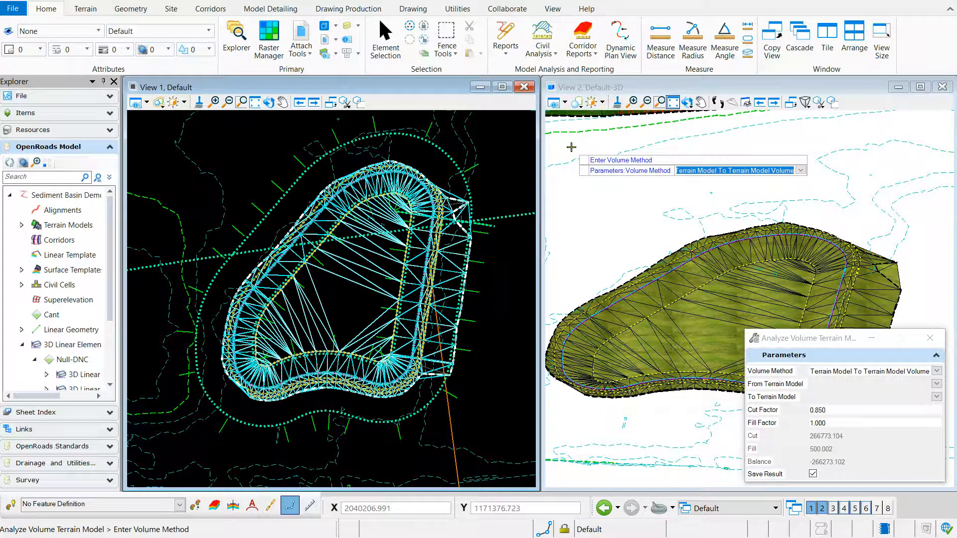
pyautogui.click(936, 385)
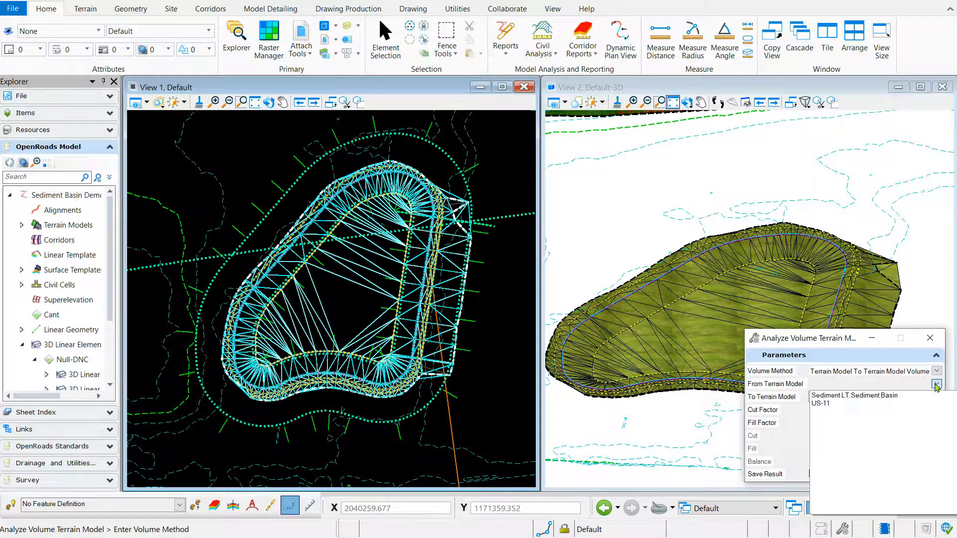
pyautogui.click(860, 396)
pyautogui.click(937, 397)
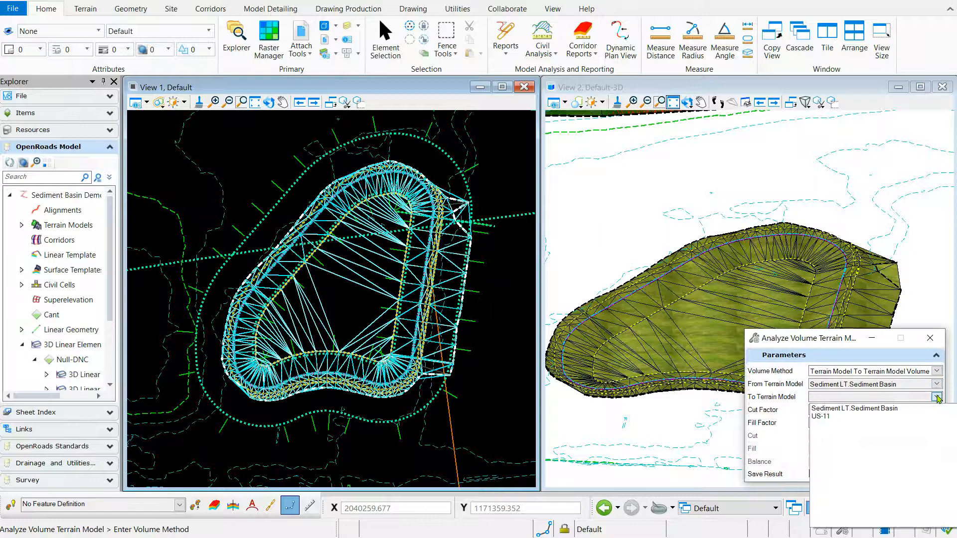
pyautogui.click(819, 417)
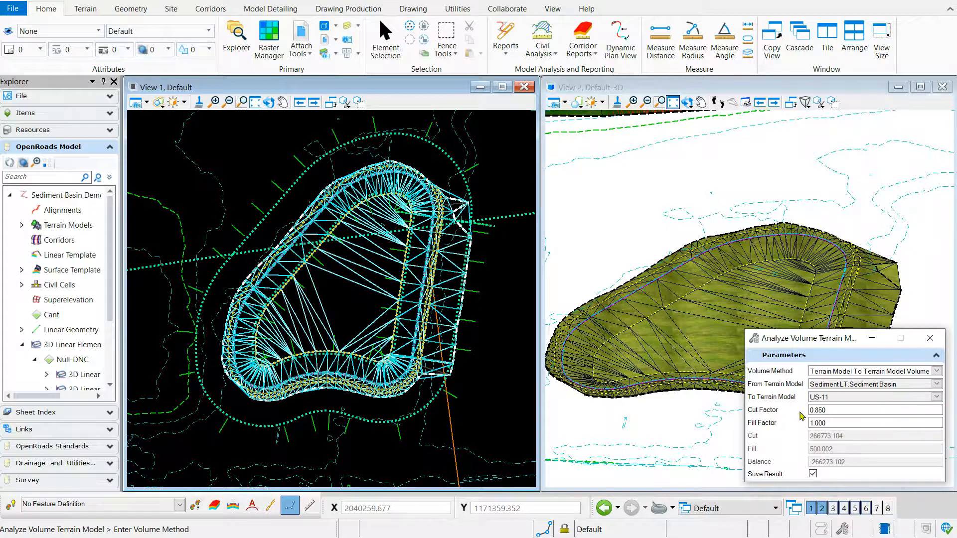
# Compute the terrain volume with cut factor 0.850, fill factor 1.000 and no boundary, and place the saved results below the basin in plan
pyautogui.click(605, 177)
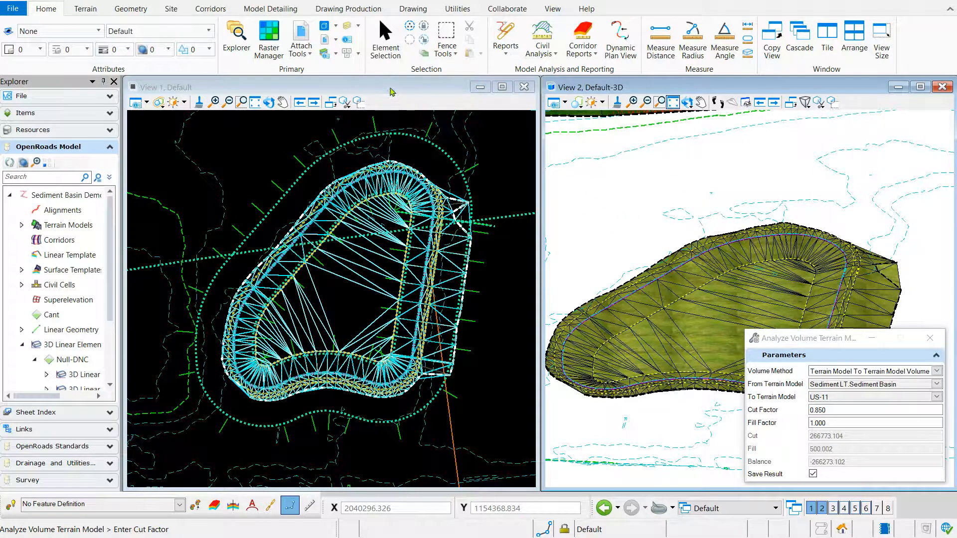
pyautogui.click(247, 147)
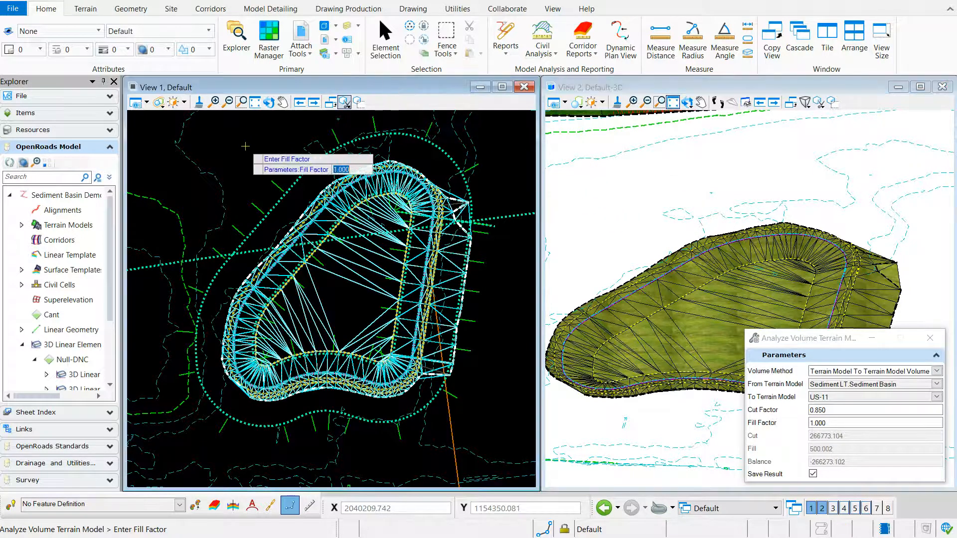
pyautogui.click(246, 146)
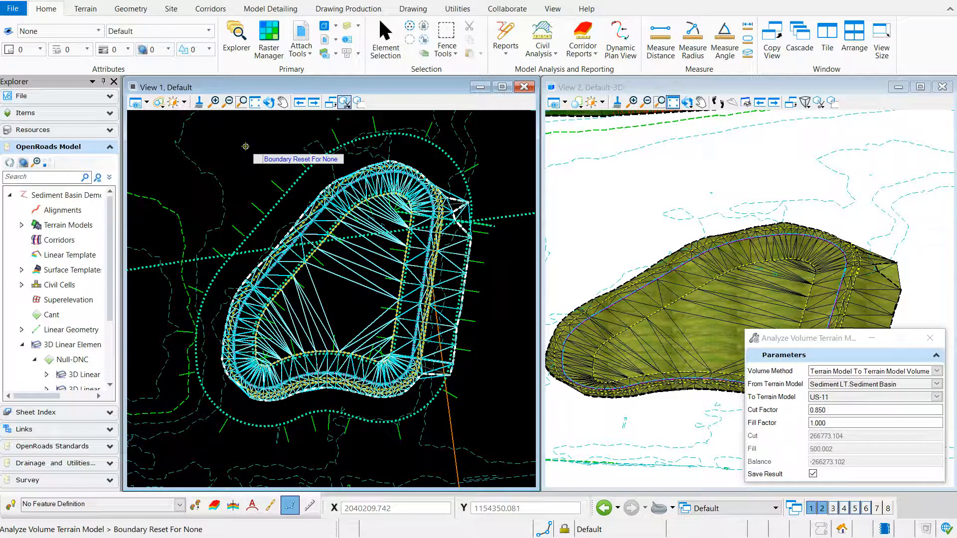
pyautogui.click(245, 146)
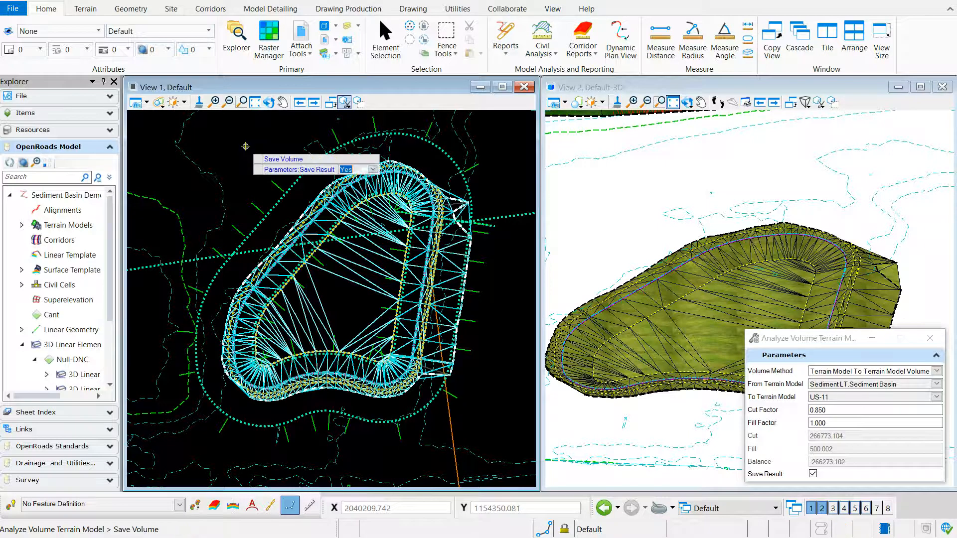
pyautogui.click(245, 147)
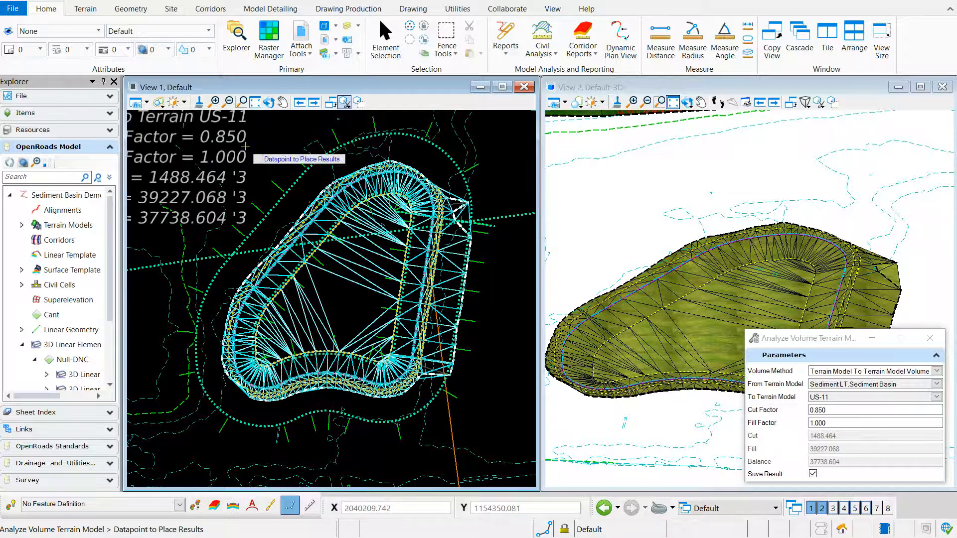
pyautogui.scroll(-2, 286, 195)
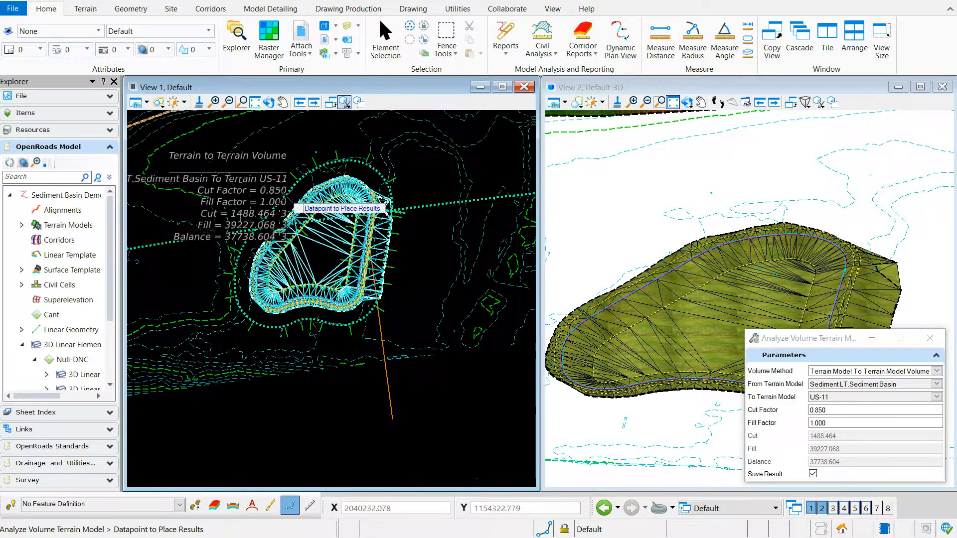
pyautogui.click(485, 428)
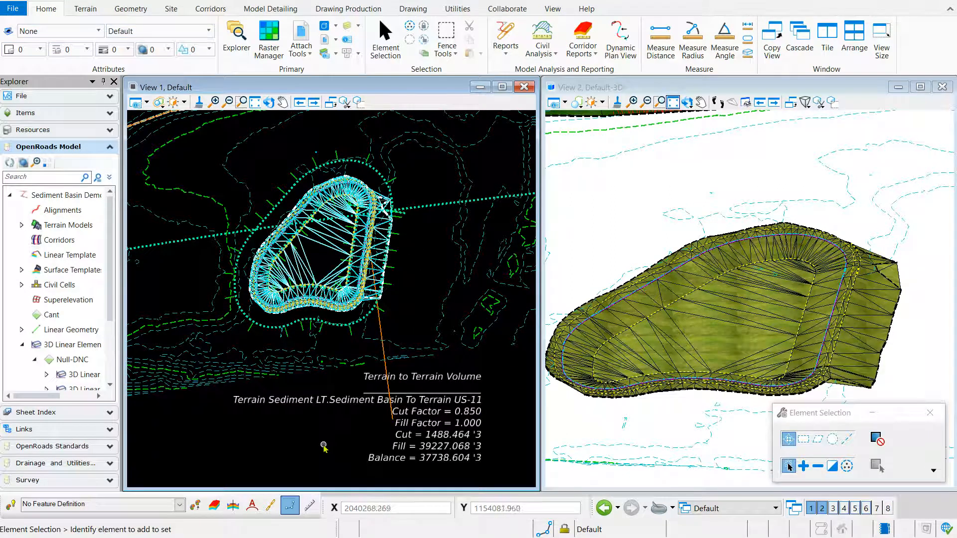